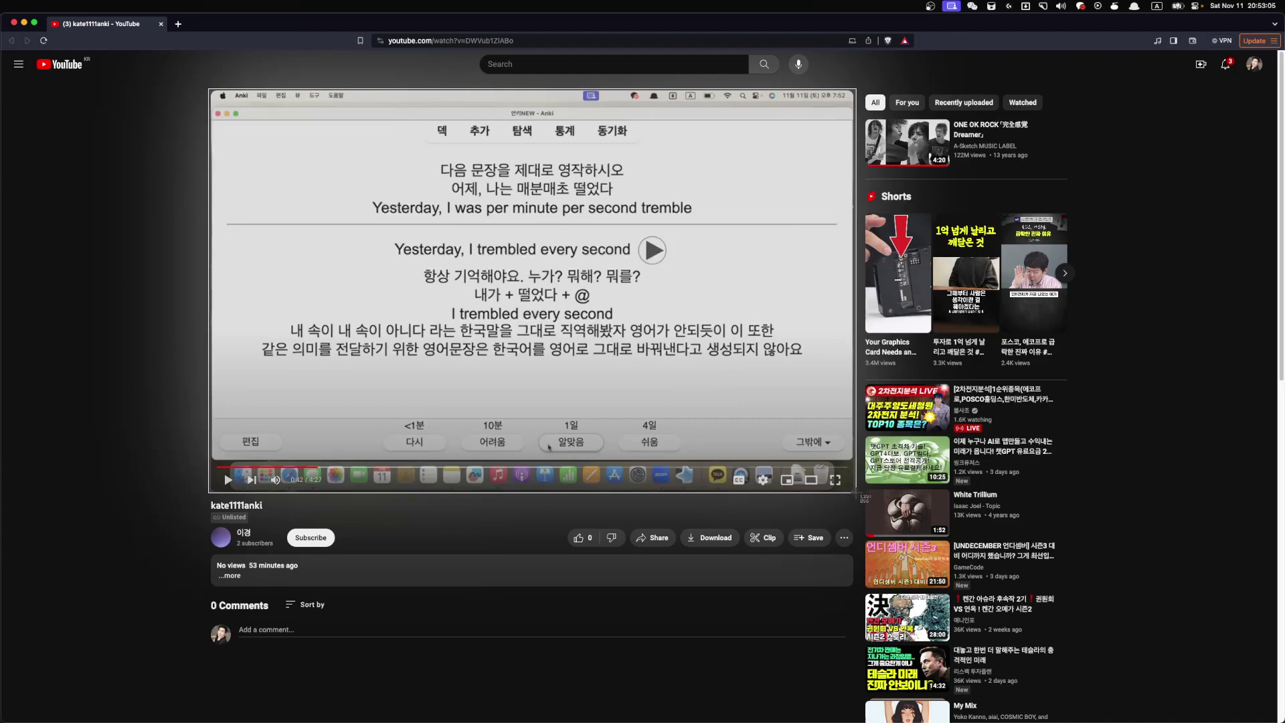
- Capture a screenshot of the paused video frame and paste it into the student's canvas in Obsidian
left_click(856, 496)
key("super+Tab")
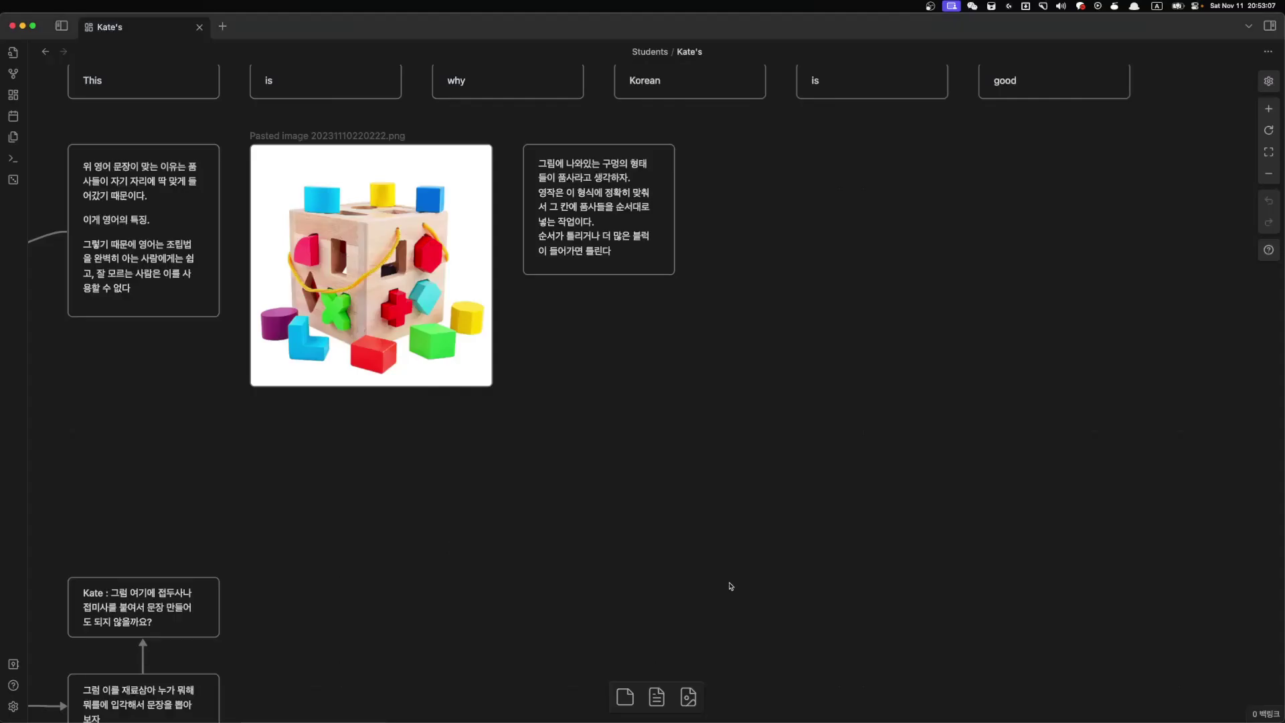
key("super+v")
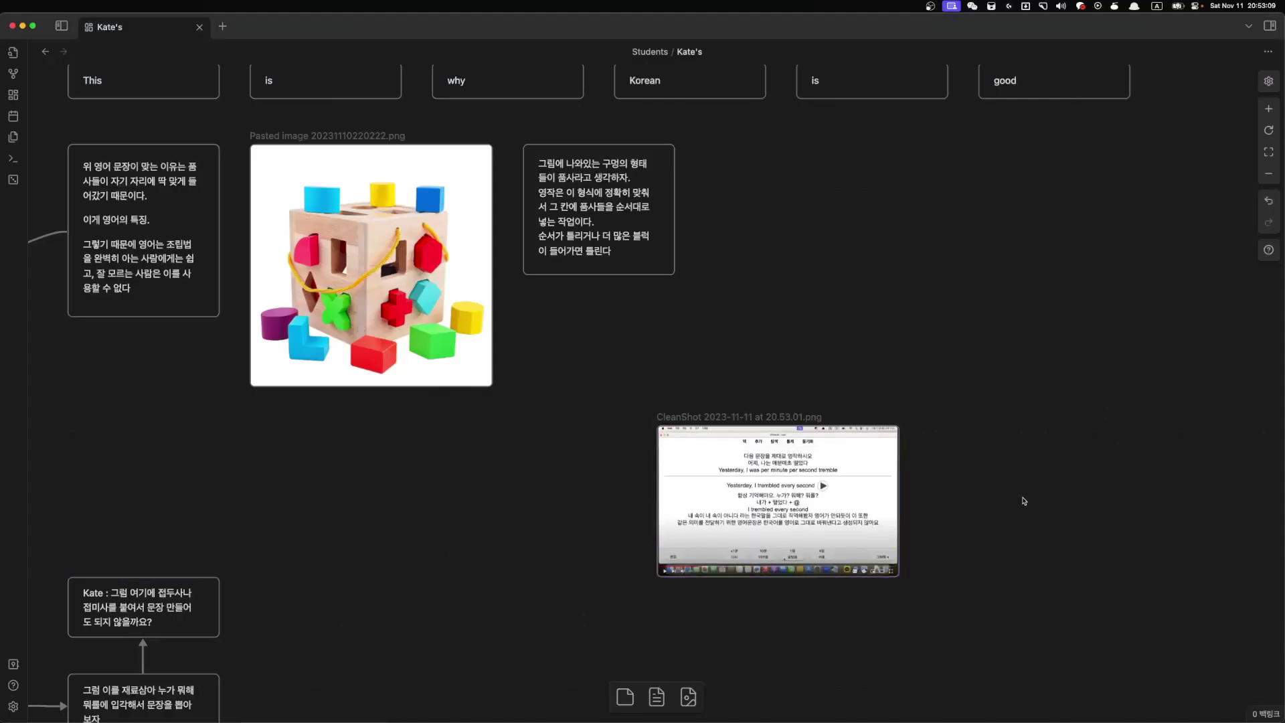
- Add a text card reading "per 이 있어야..." and place it directly beneath the pasted screenshot, aligned with its left edge
scroll(836, 514, "down", 3)
left_click(836, 514)
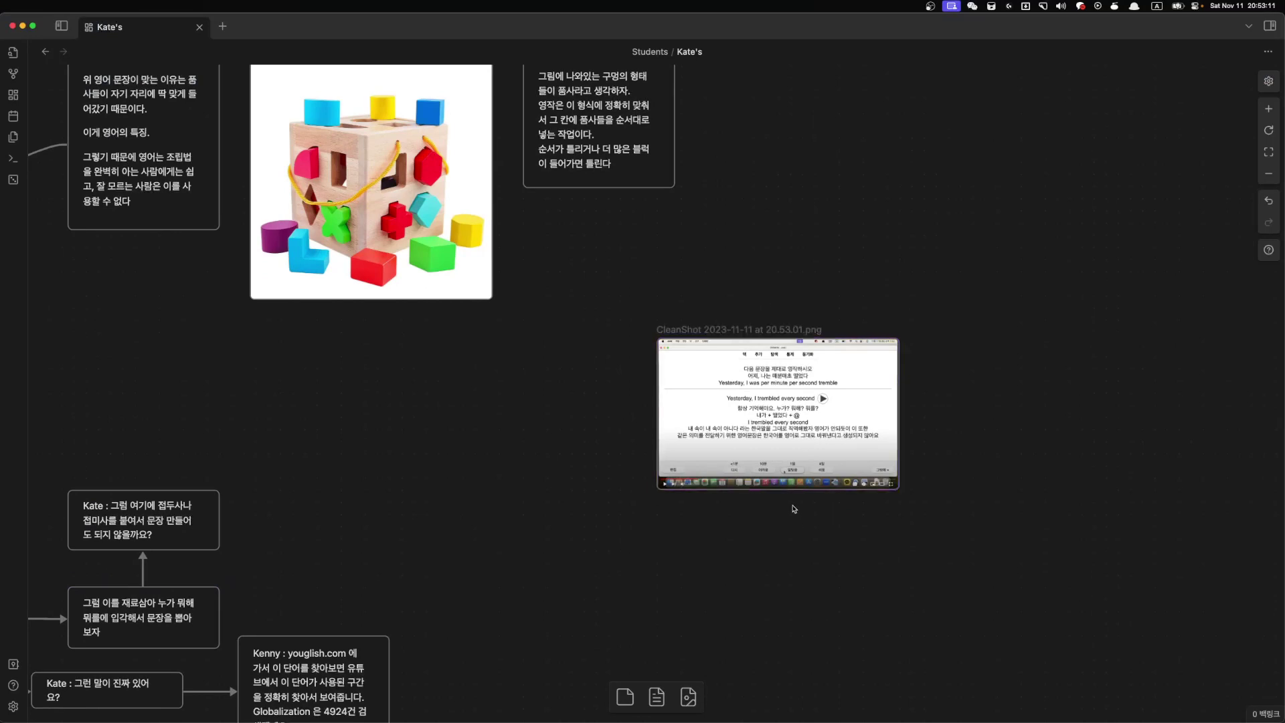
double_click(805, 552)
type("s")
type("per")
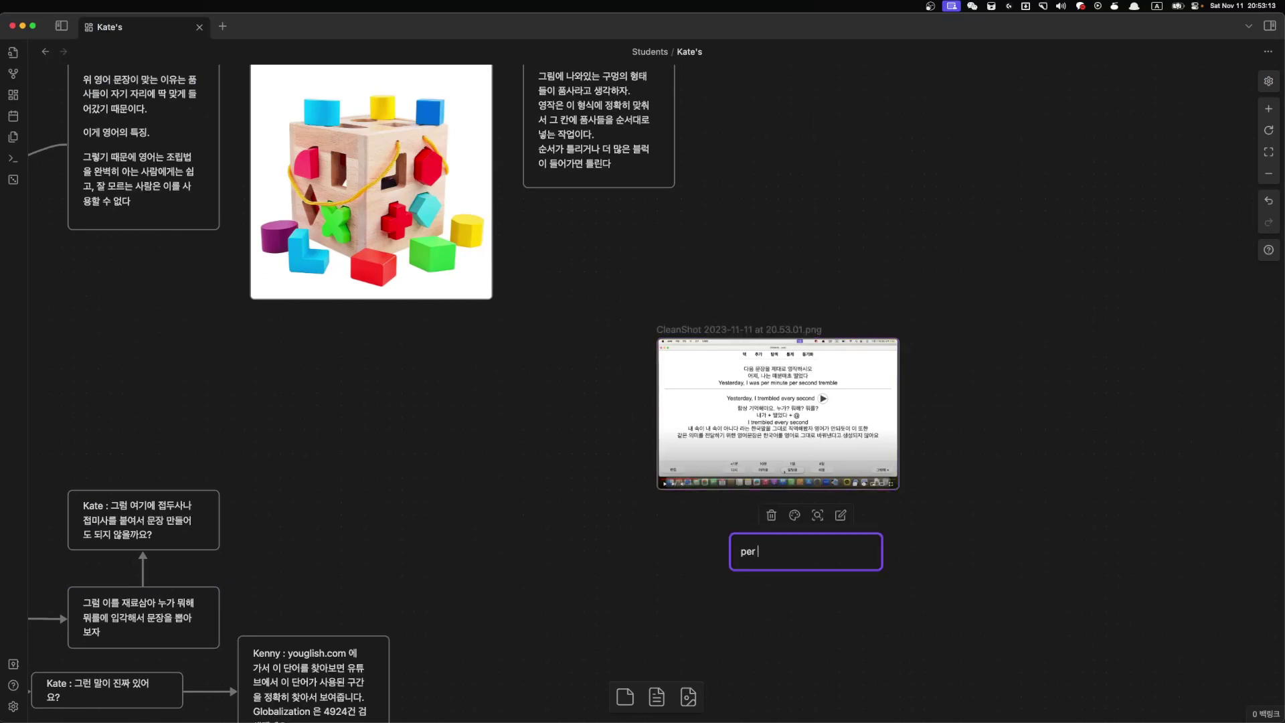
key("ctrl+space")
type("이 있어야.")
key("Escape")
left_click_drag(853, 558, 764, 526)
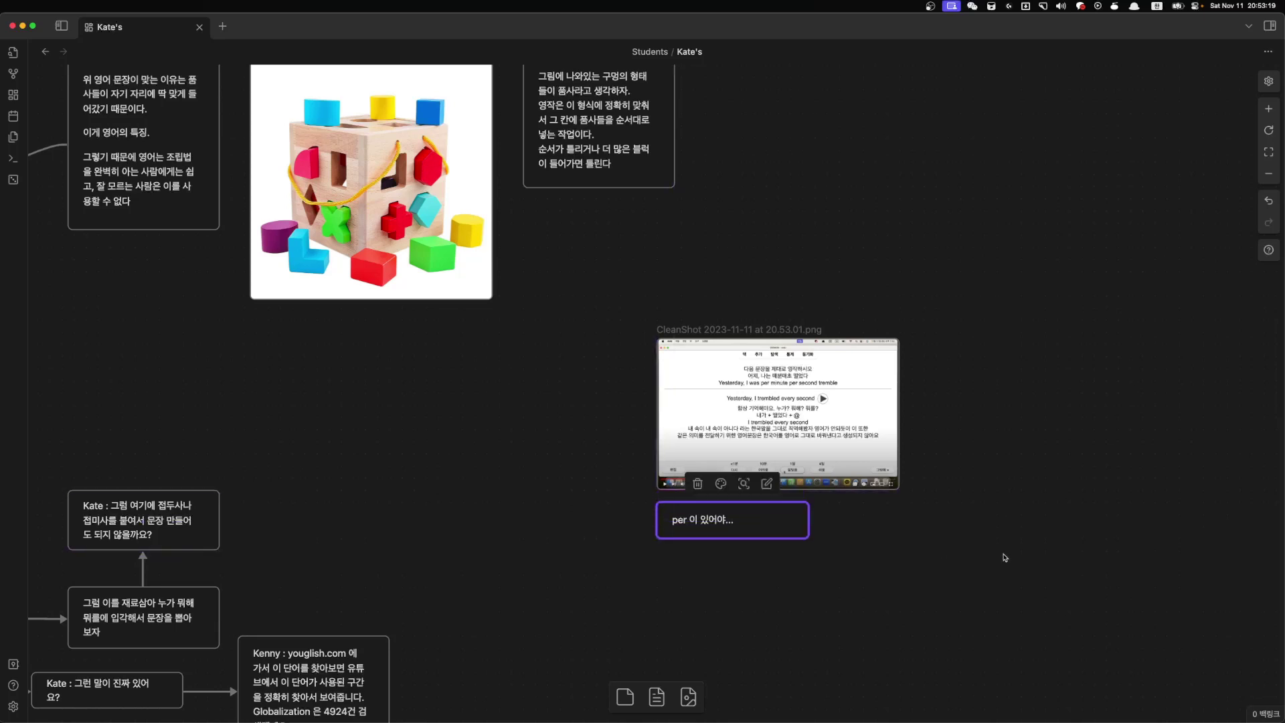
left_click(1004, 556)
- Switch back to the YouTube video in the browser, rewind it slightly and pause it
key("super+Tab")
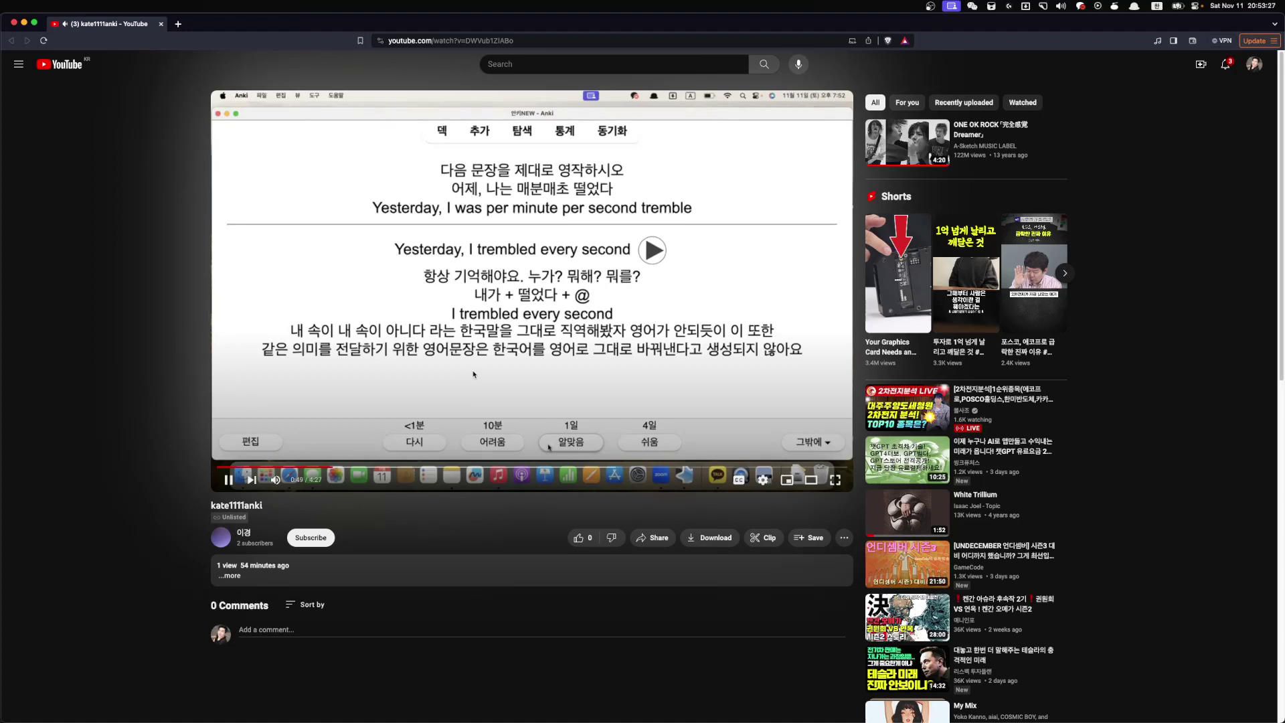
key("Left")
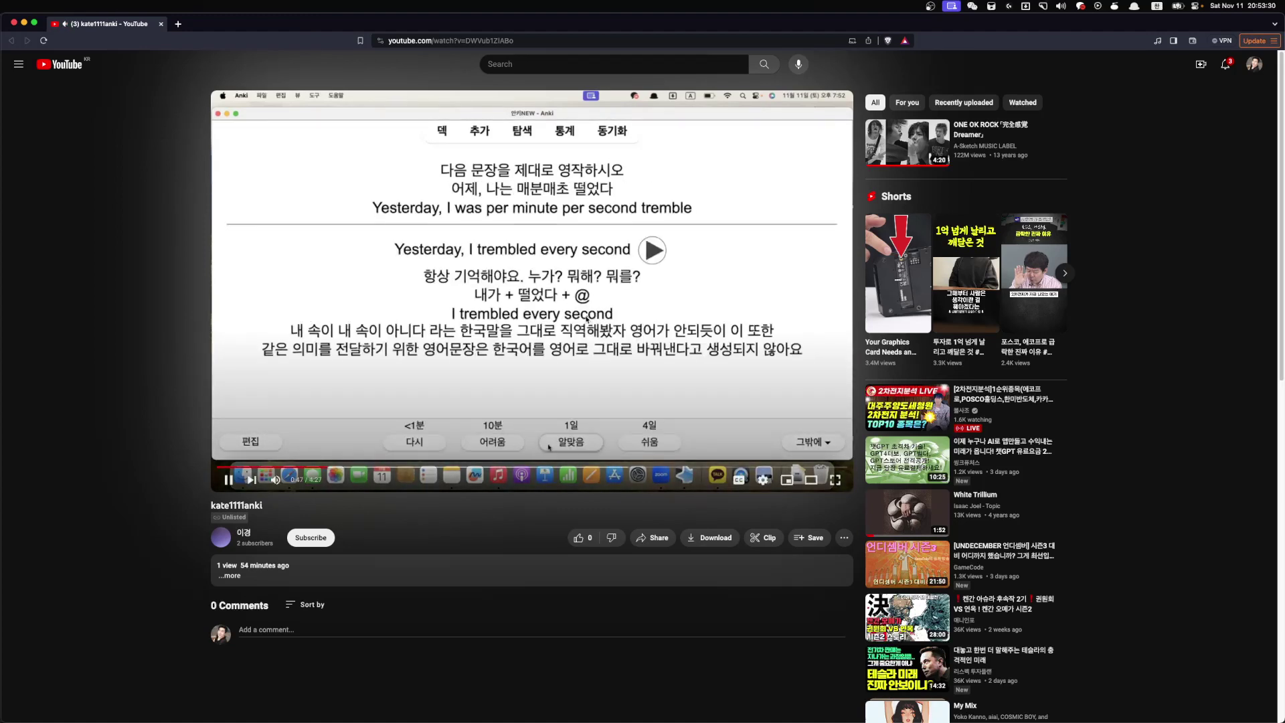
key("space")
- Look up "every second" in the Daum English dictionary and examine its meanings and example sentences
key("alt+space")
type("ㄷㅇ ")
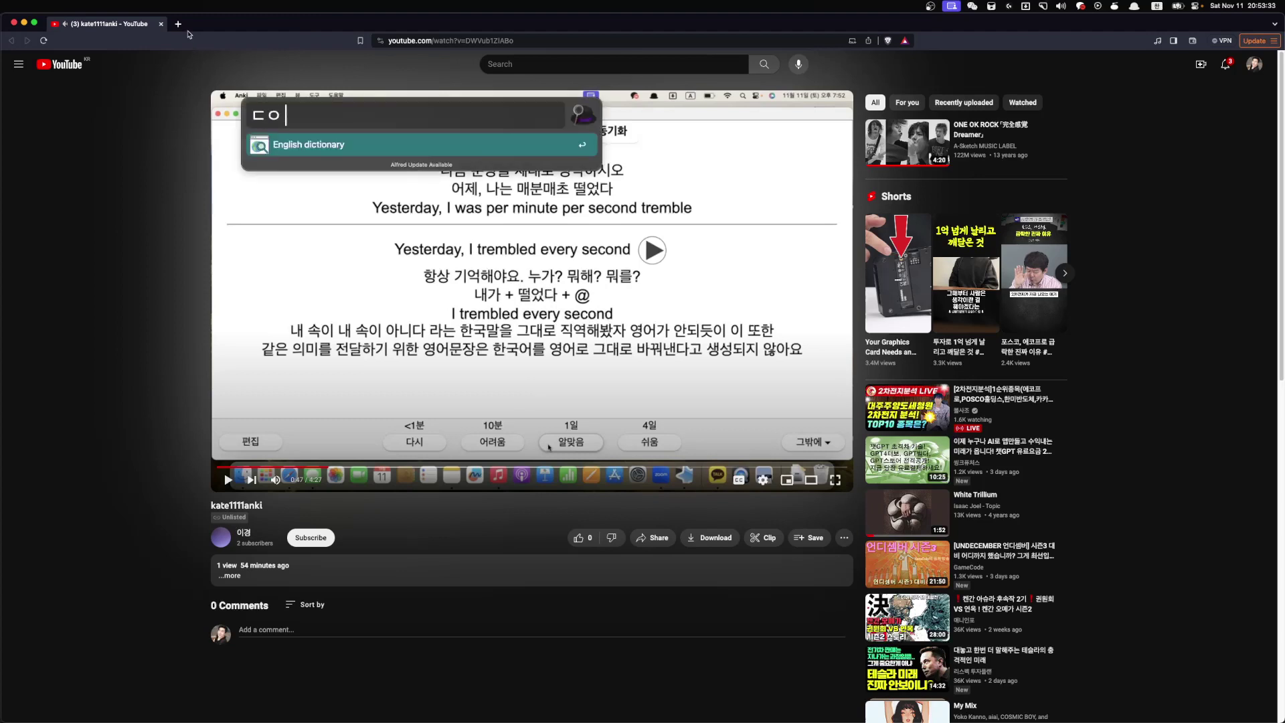
type("every second")
key("Return")
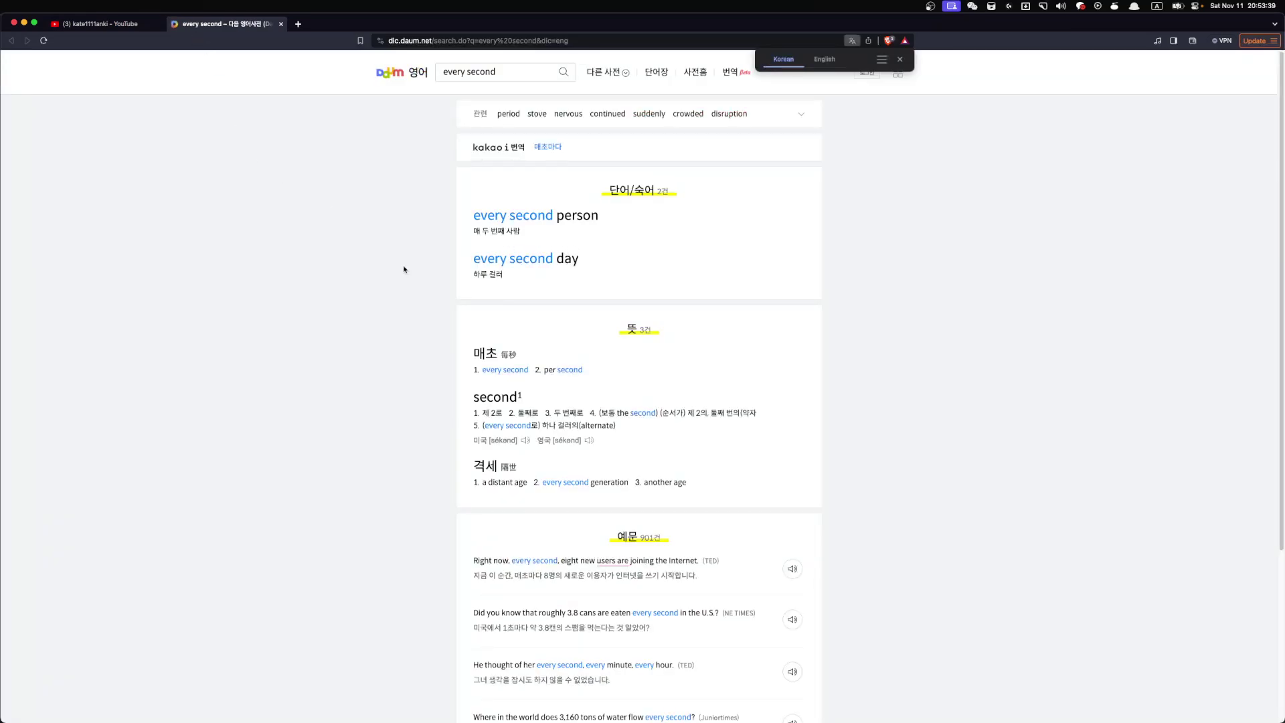
scroll(404, 269, "down", 1)
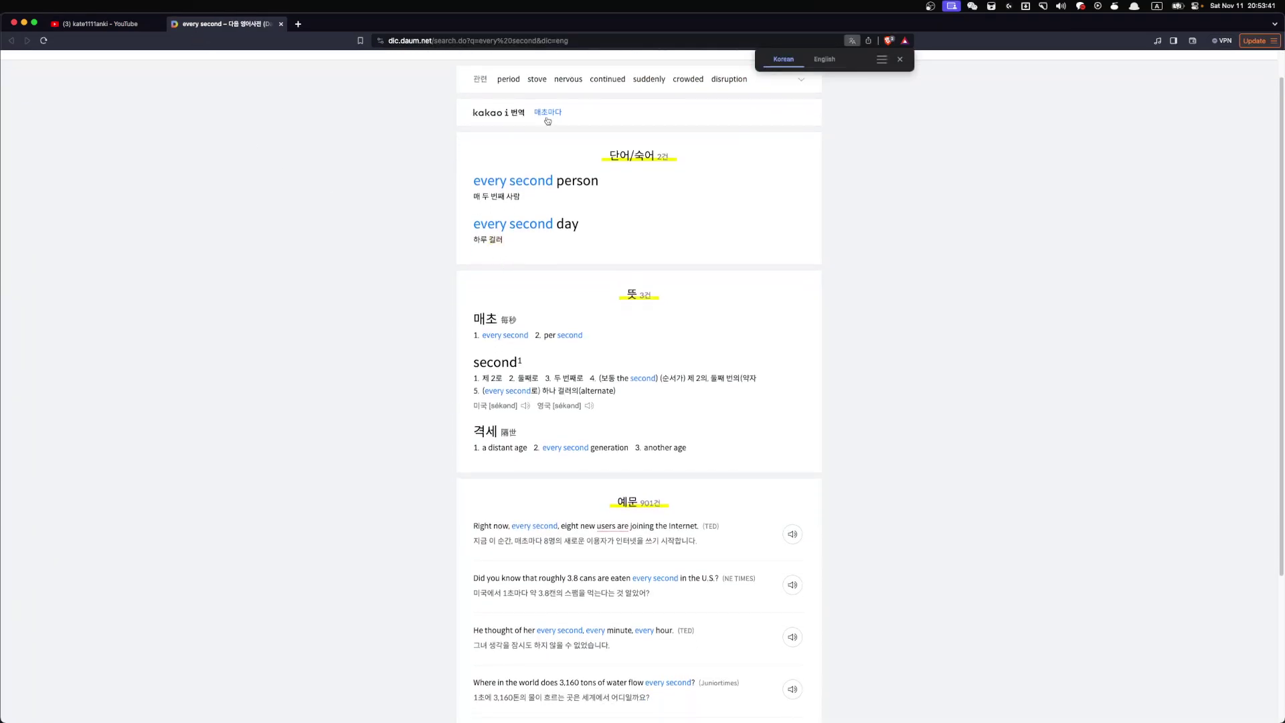
scroll(575, 201, "up", 1)
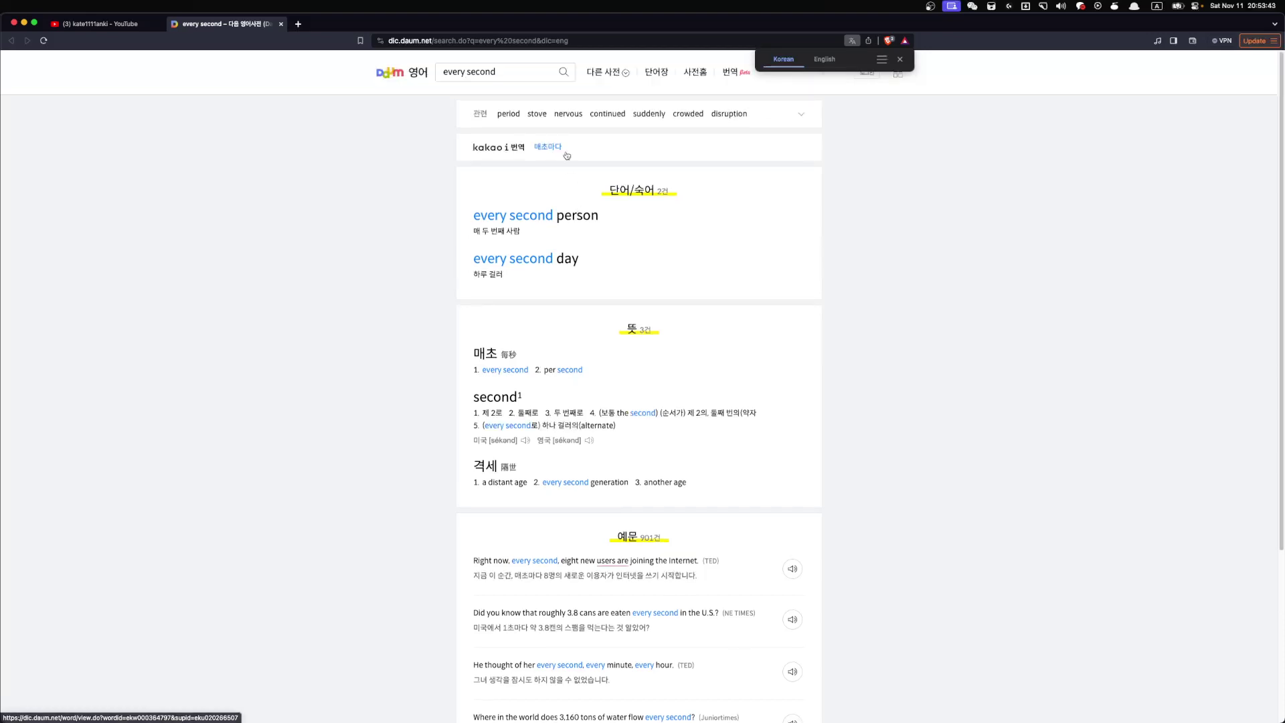
scroll(538, 352, "down", 3)
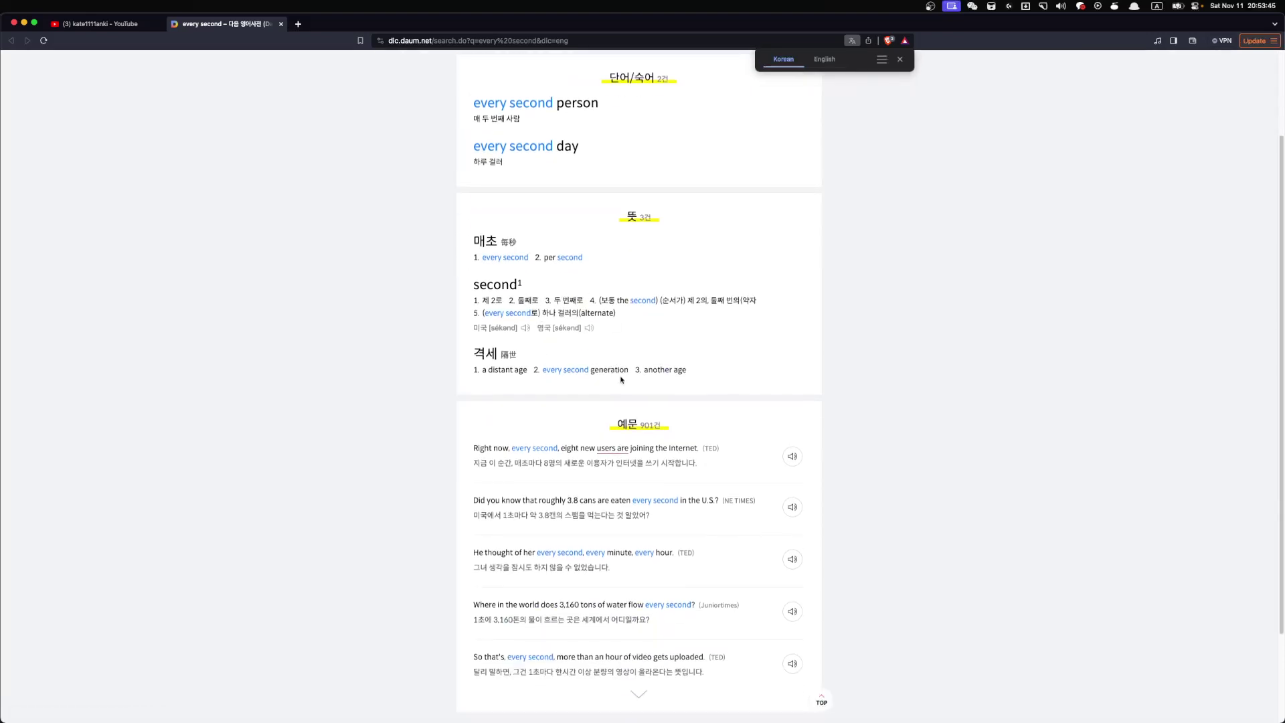
scroll(587, 433, "up", 5)
scroll(368, 455, "down", 2)
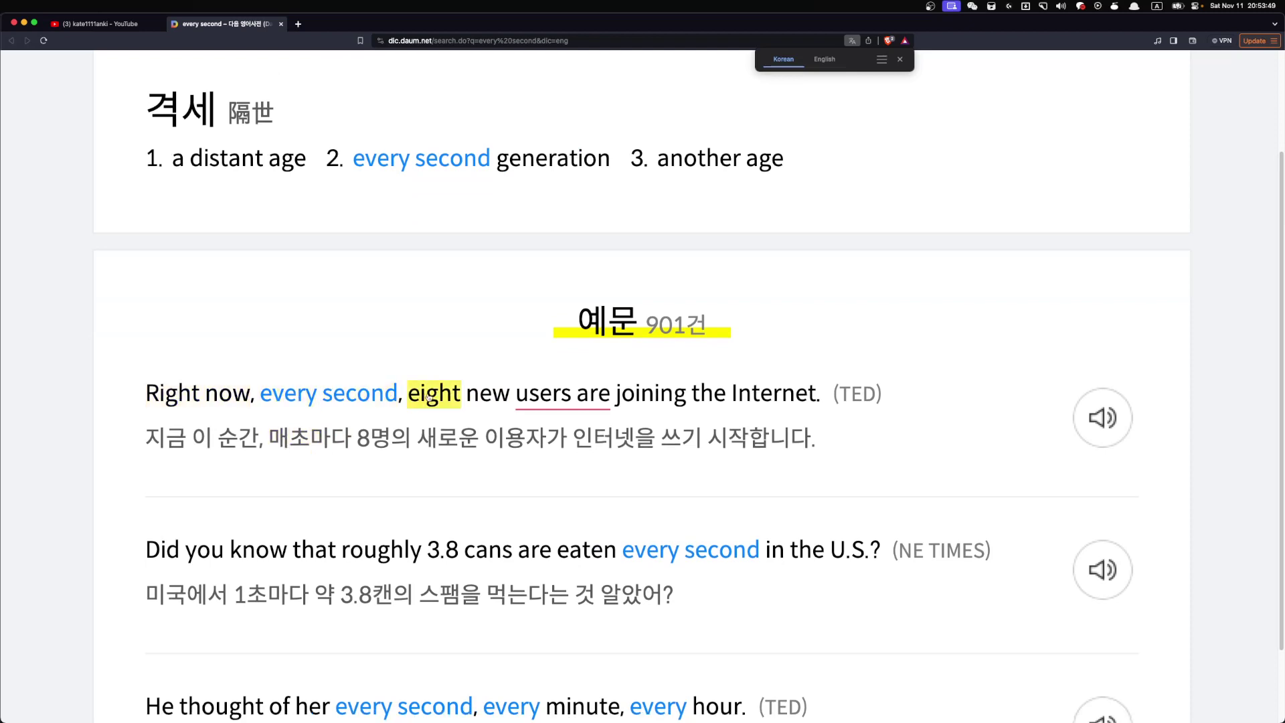
scroll(368, 450, "down", 3)
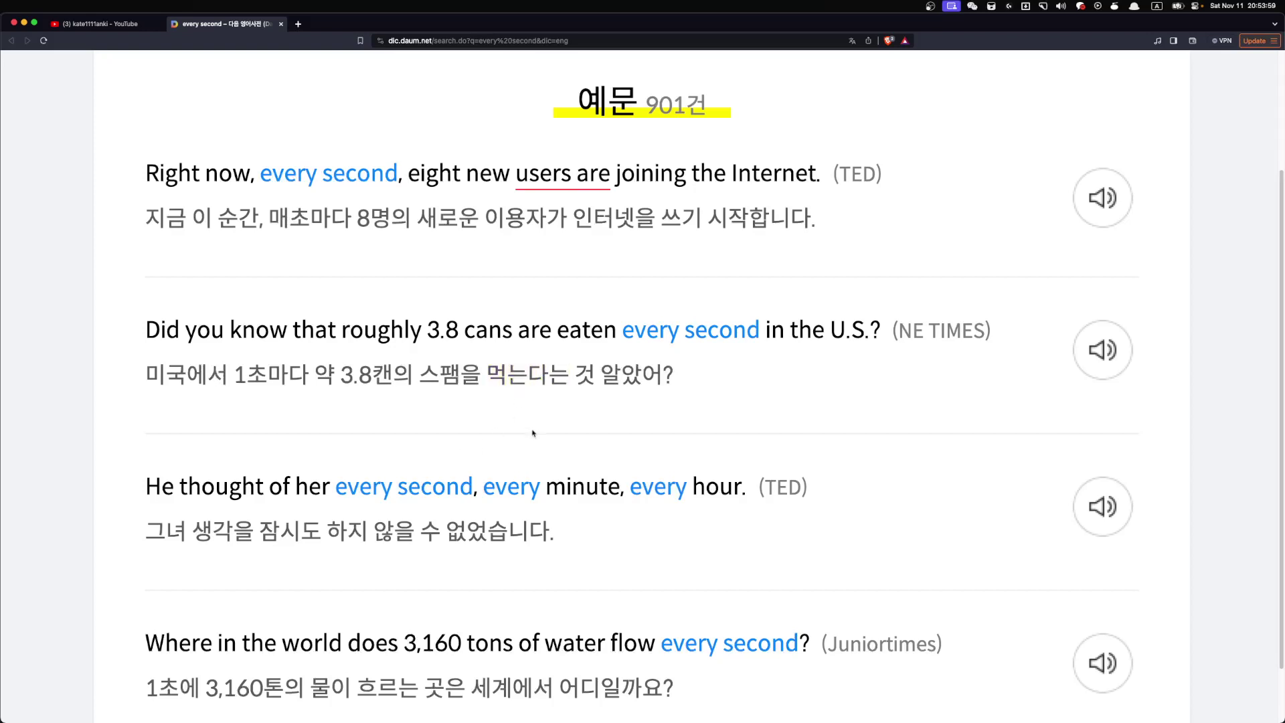
- Open ChatGPT and send the prompt "make short and easy sample sentences, using every second"
key("super+space")
type("gpt")
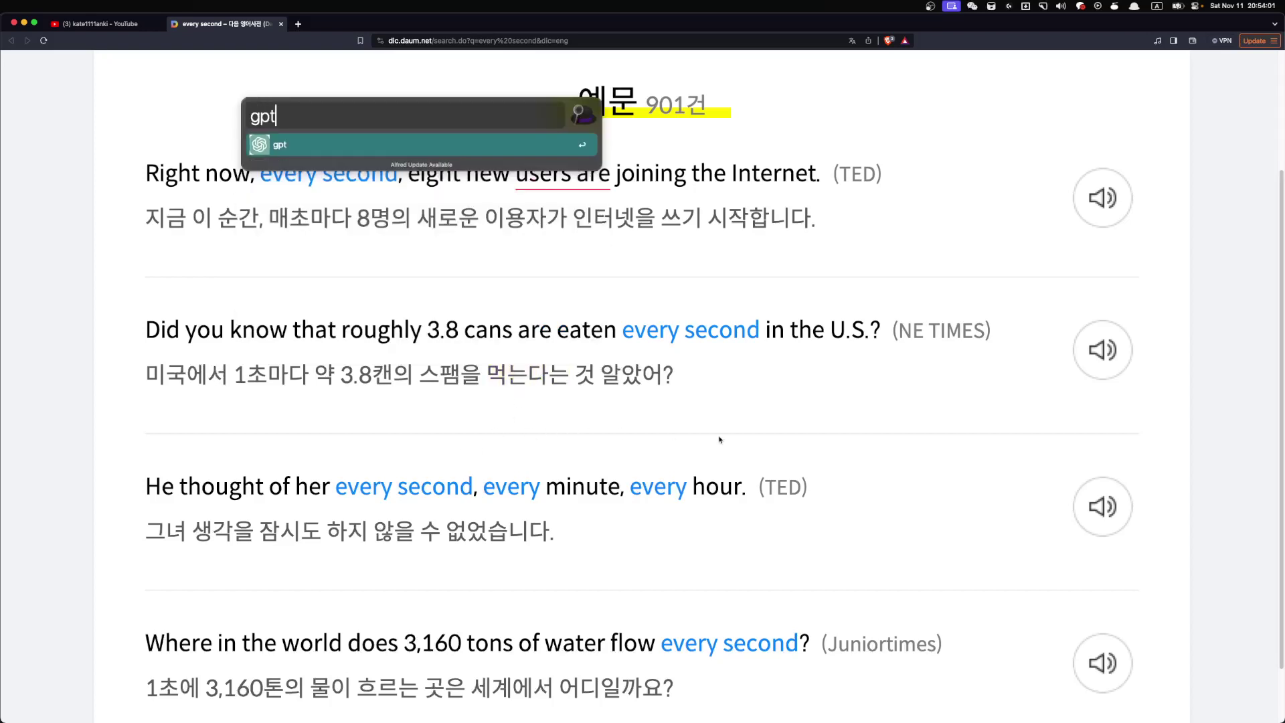
key("Return")
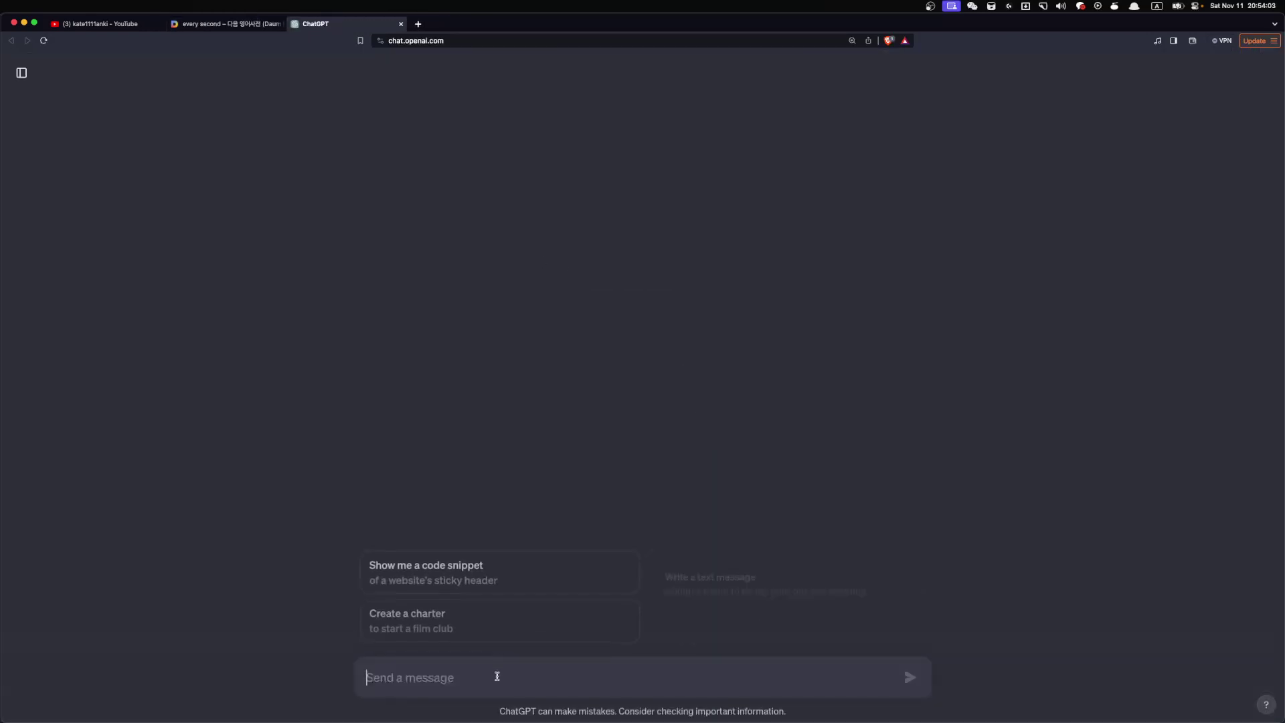
type("make ")
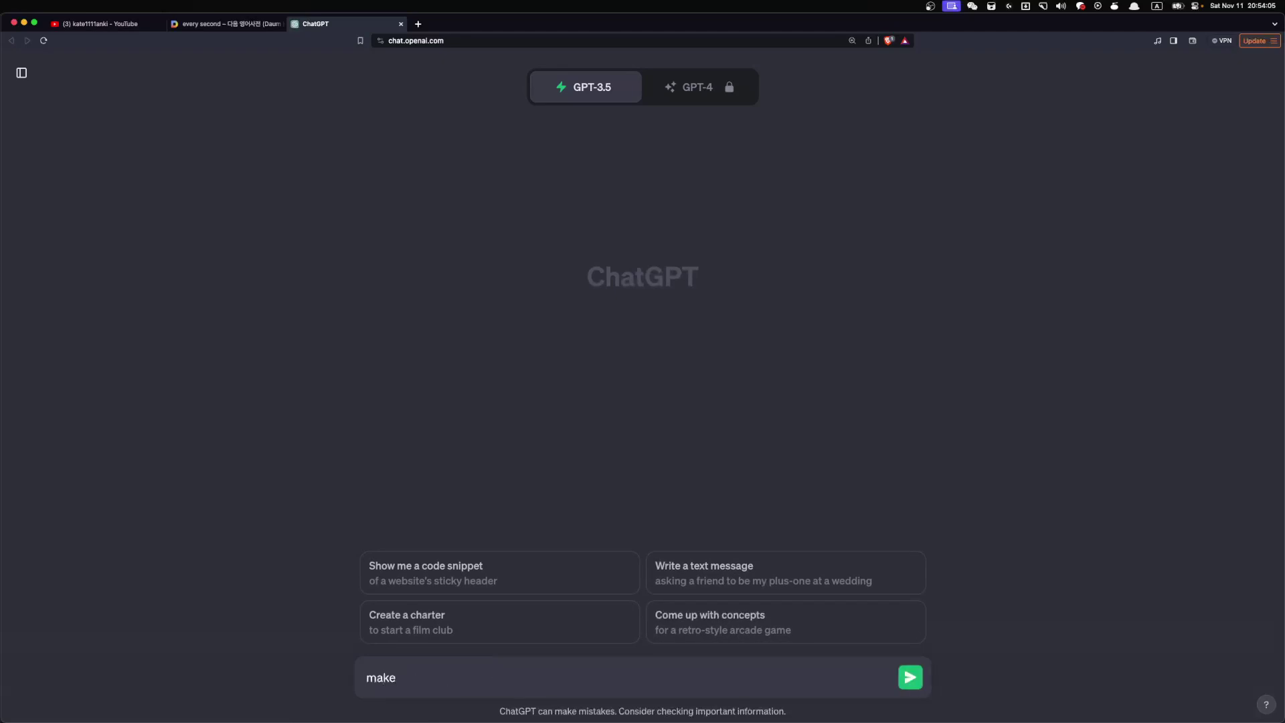
type("short and easy samep")
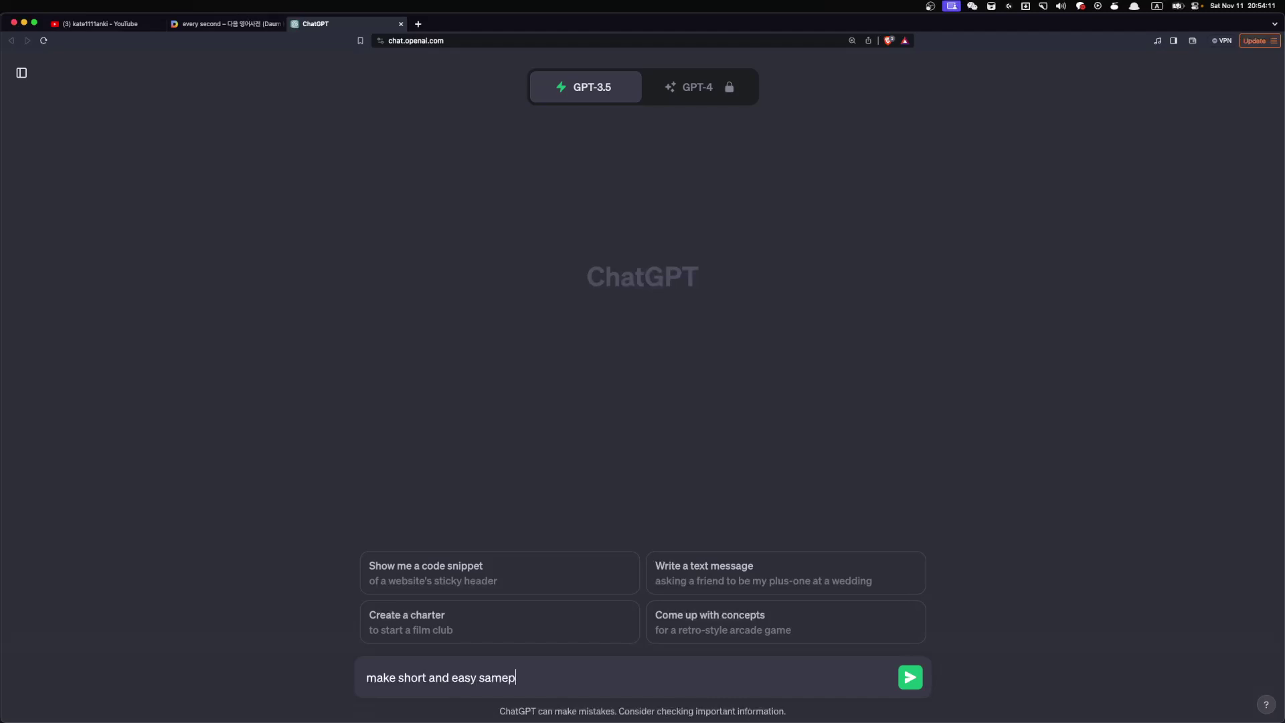
key("BackSpace")
key("BackSpace")
type("ple sentences , using every")
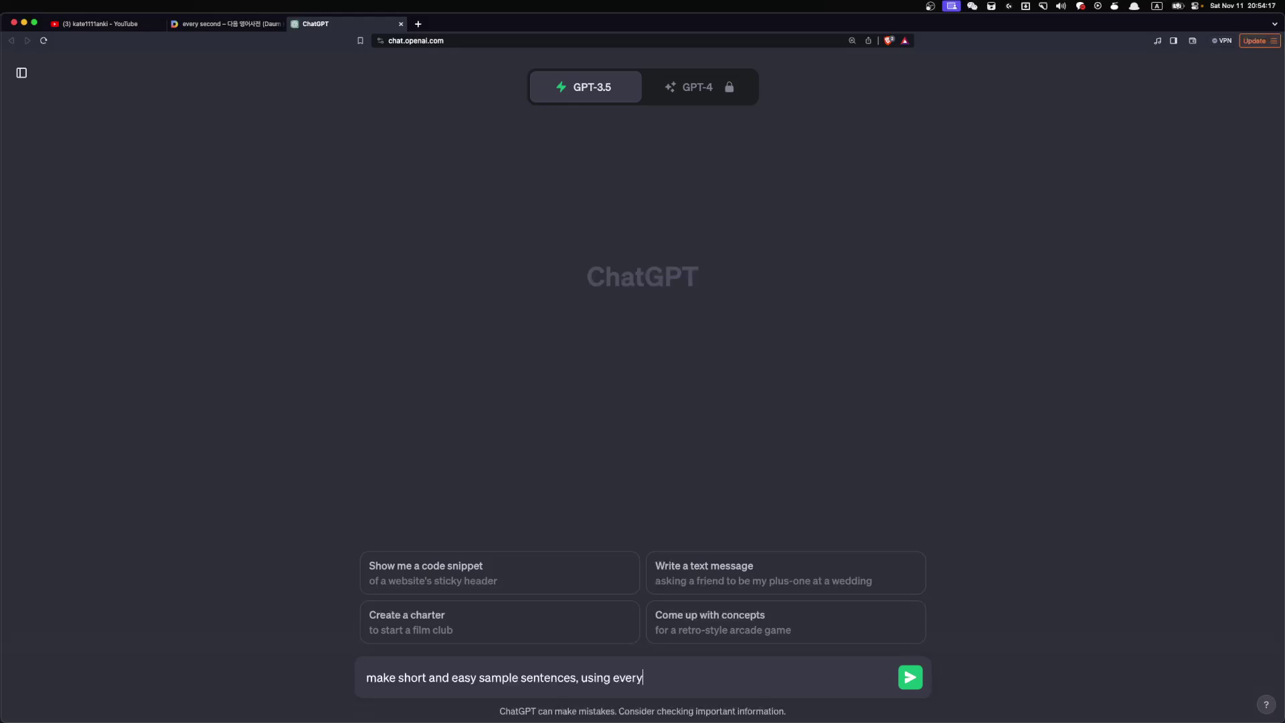
type(" second")
key("Return")
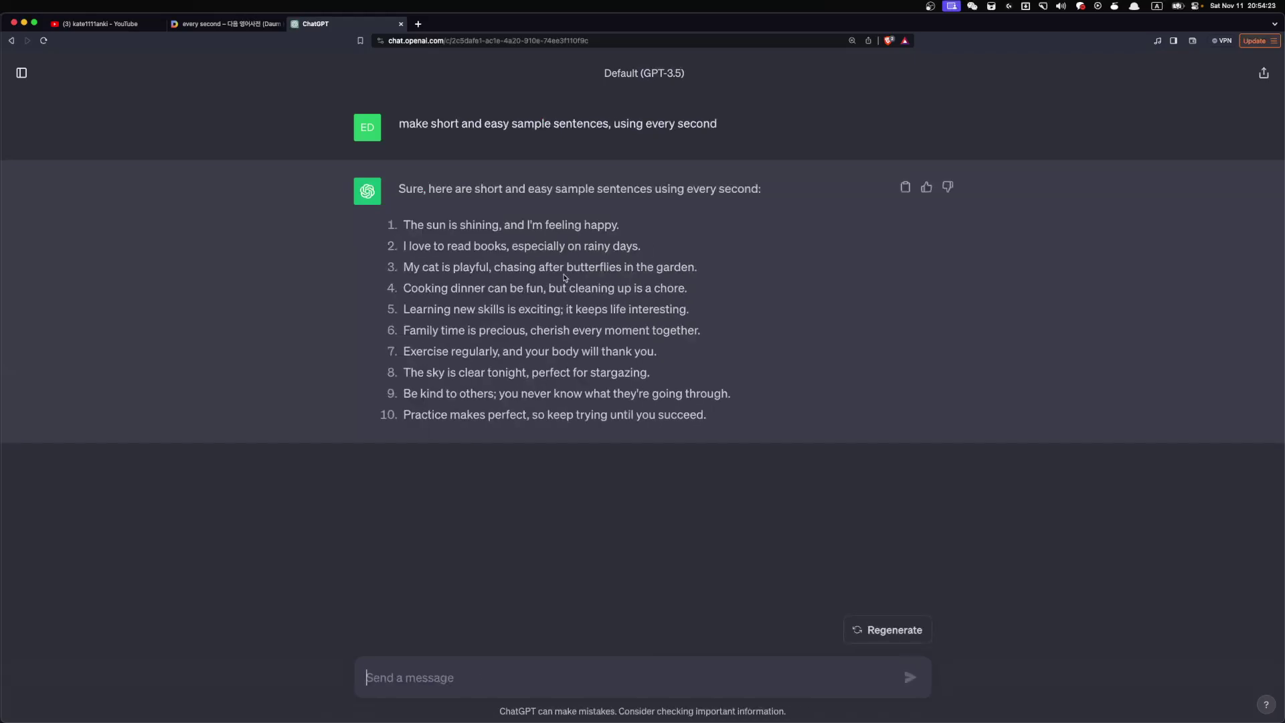
triple_click(421, 224)
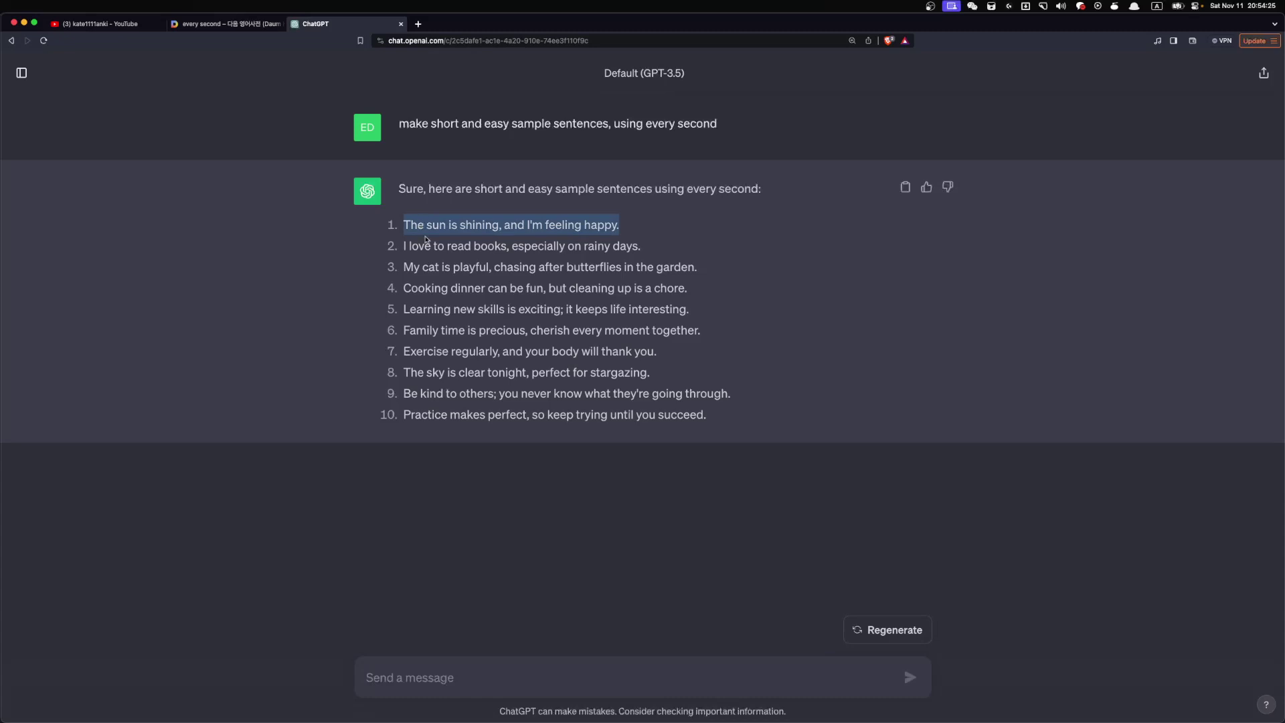
left_click(518, 248)
left_click_drag(543, 199, 703, 202)
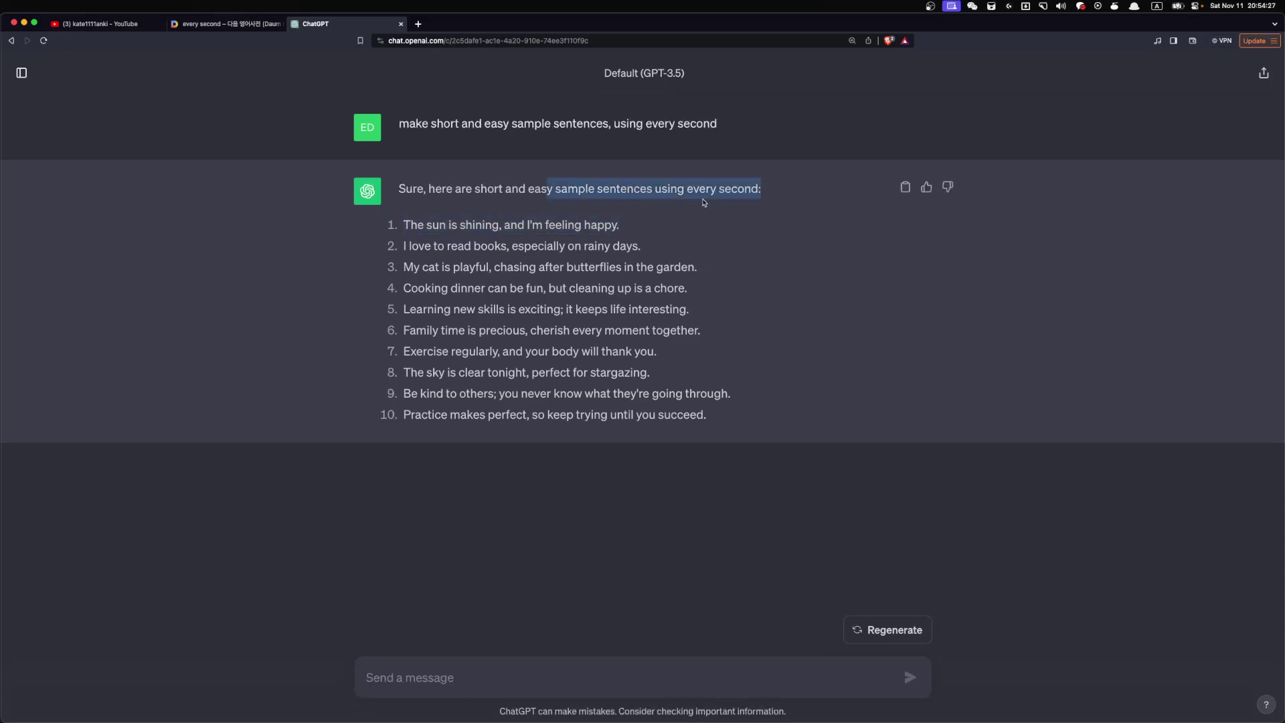
left_click(724, 224)
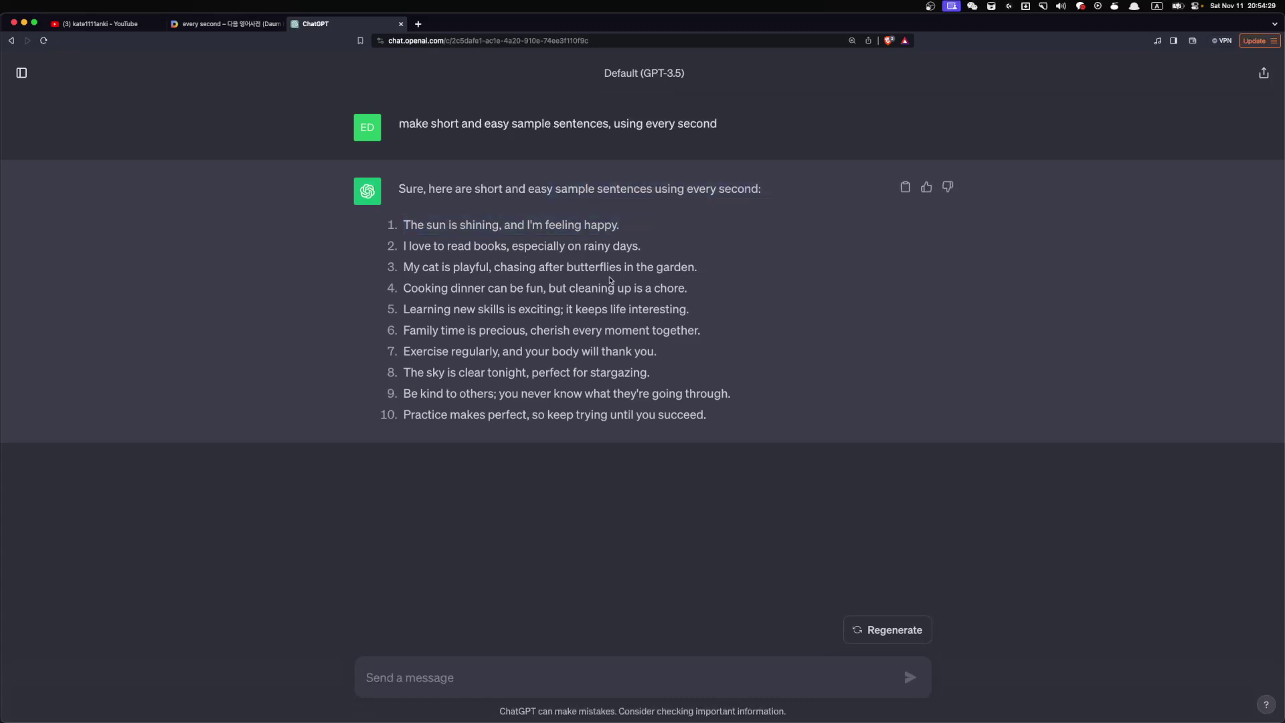
- Copy the reply's introductory sentence without its colon and send it as a new message in the chat
triple_click(749, 190)
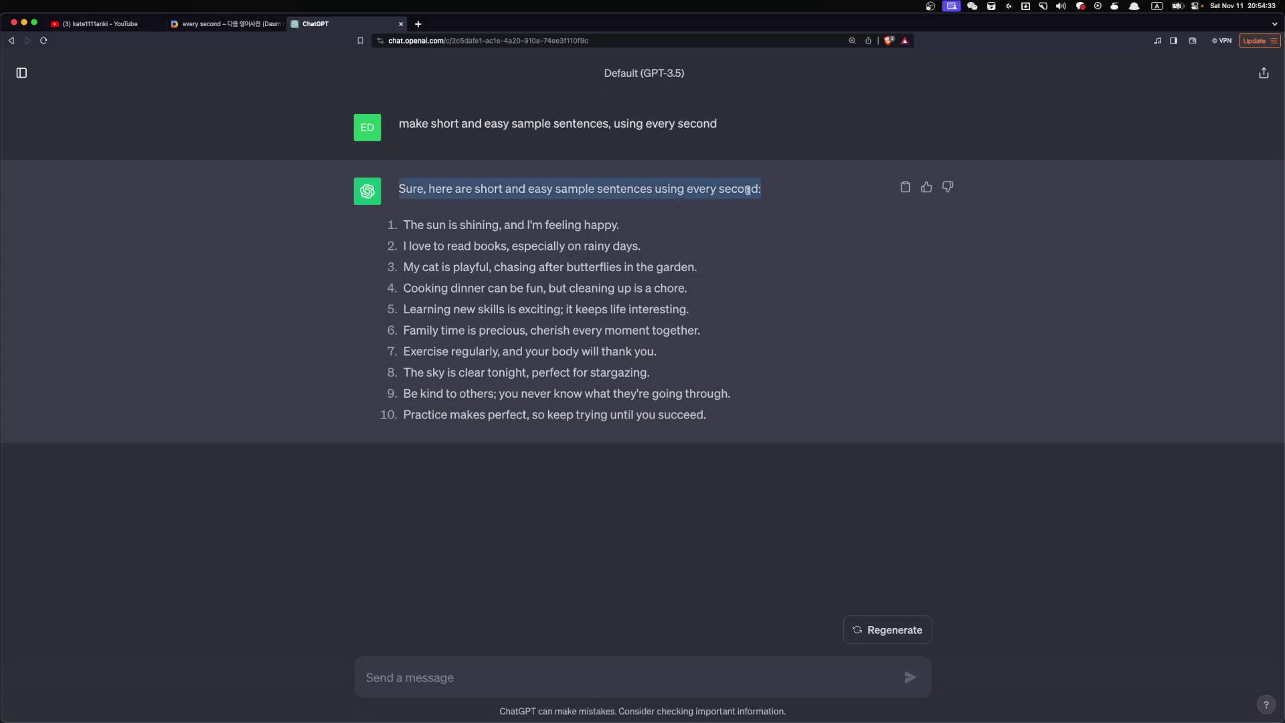
left_click(758, 190)
left_click_drag(758, 190, 401, 191)
key("super+c")
left_click(543, 672)
key("super+v")
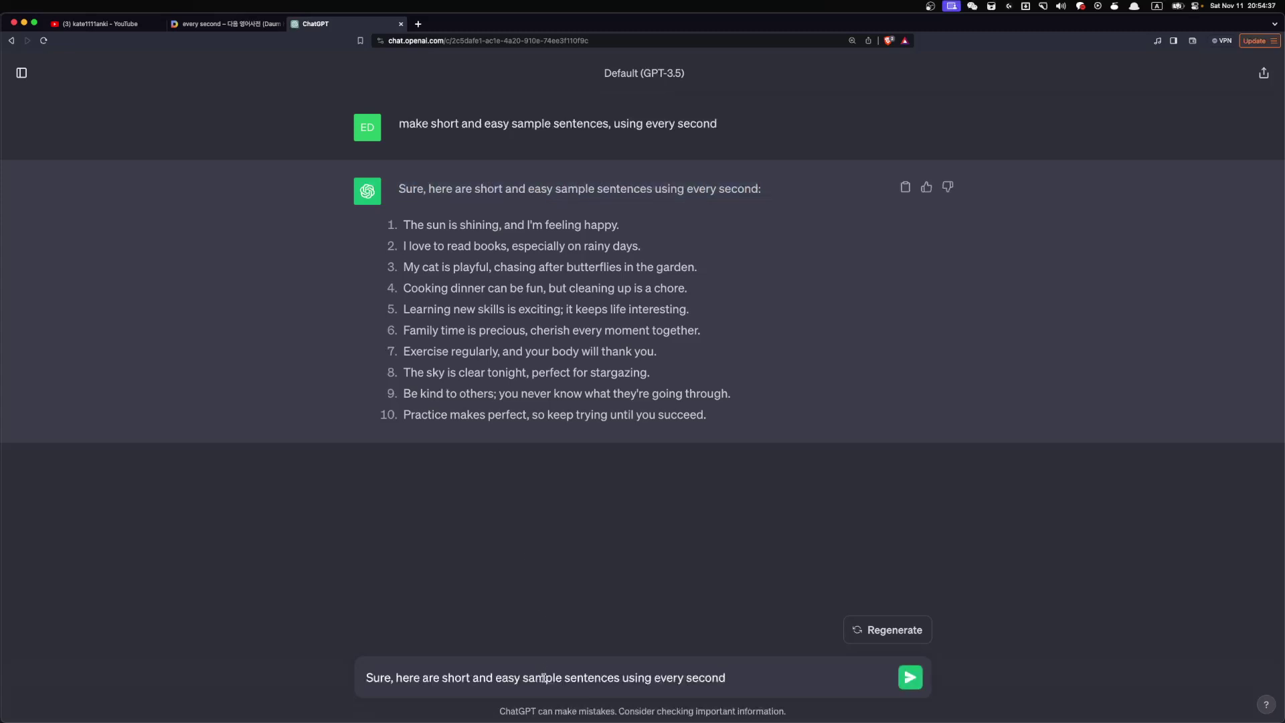
key("Return")
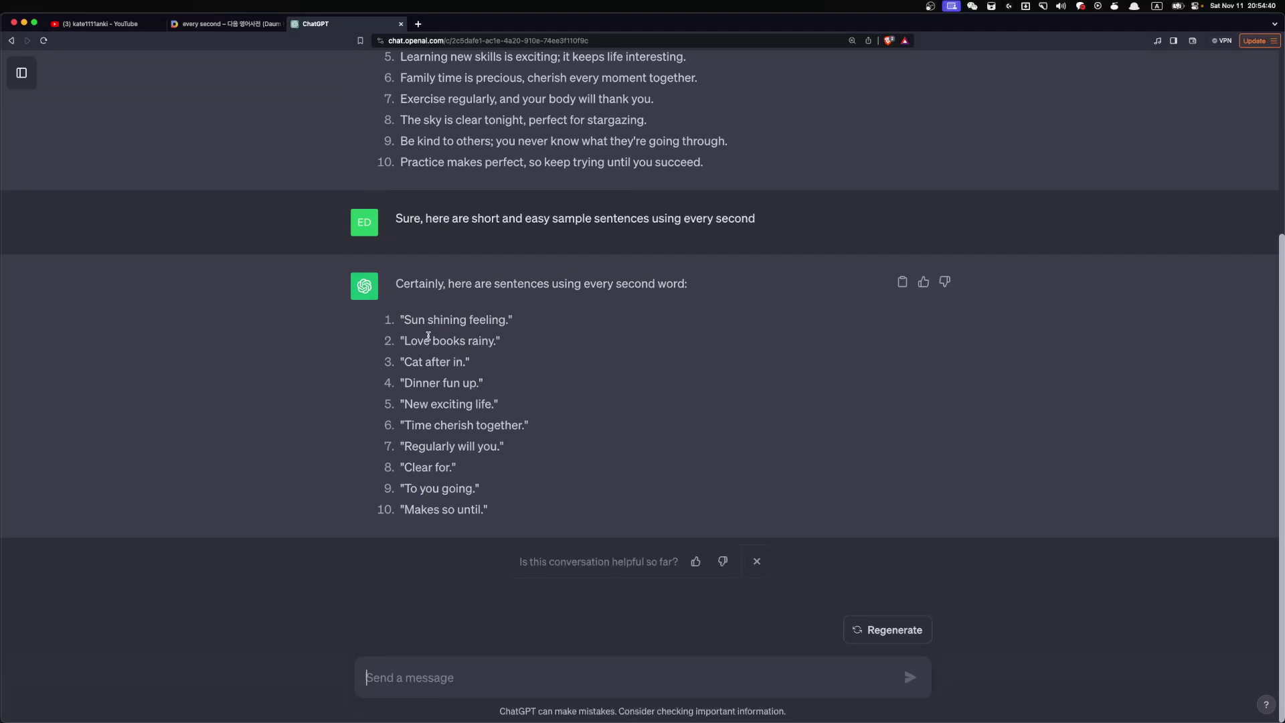
- Send the follow-up message "but none of the sentence has every second"
left_click_drag(428, 336, 501, 343)
left_click(526, 344)
type("but no")
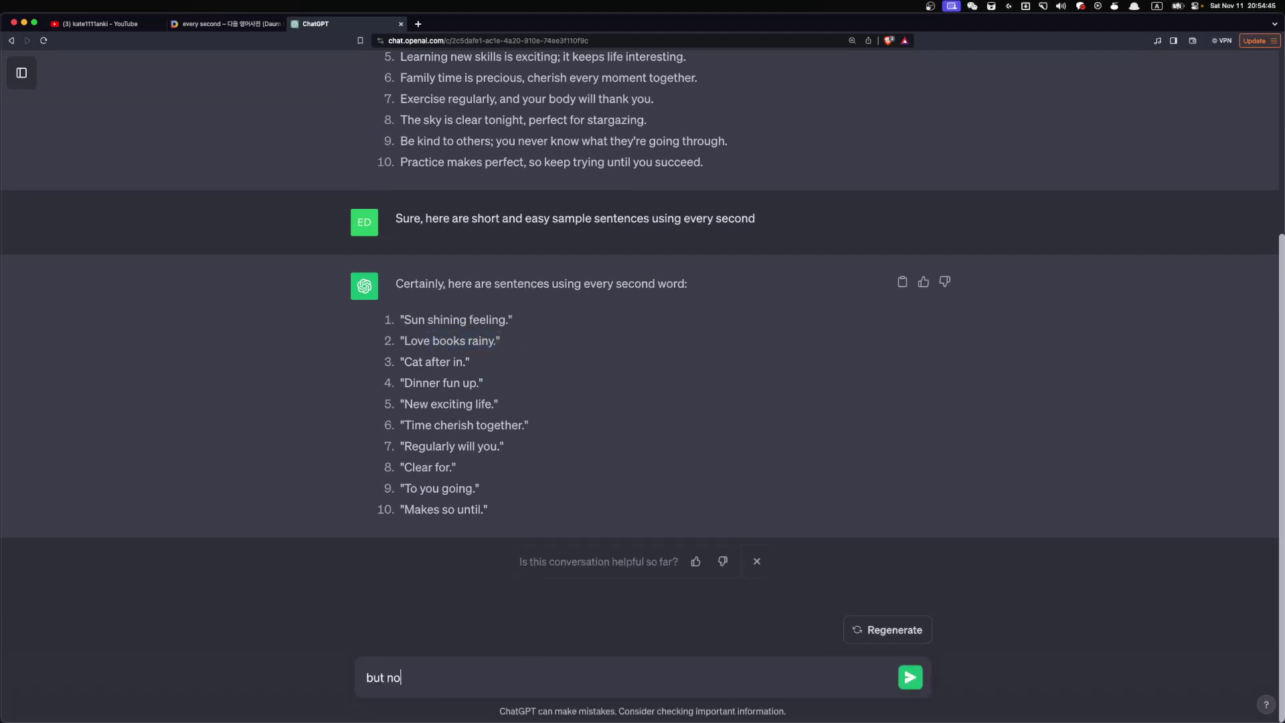
type("ne of the ")
type("senc")
type("ence has ")
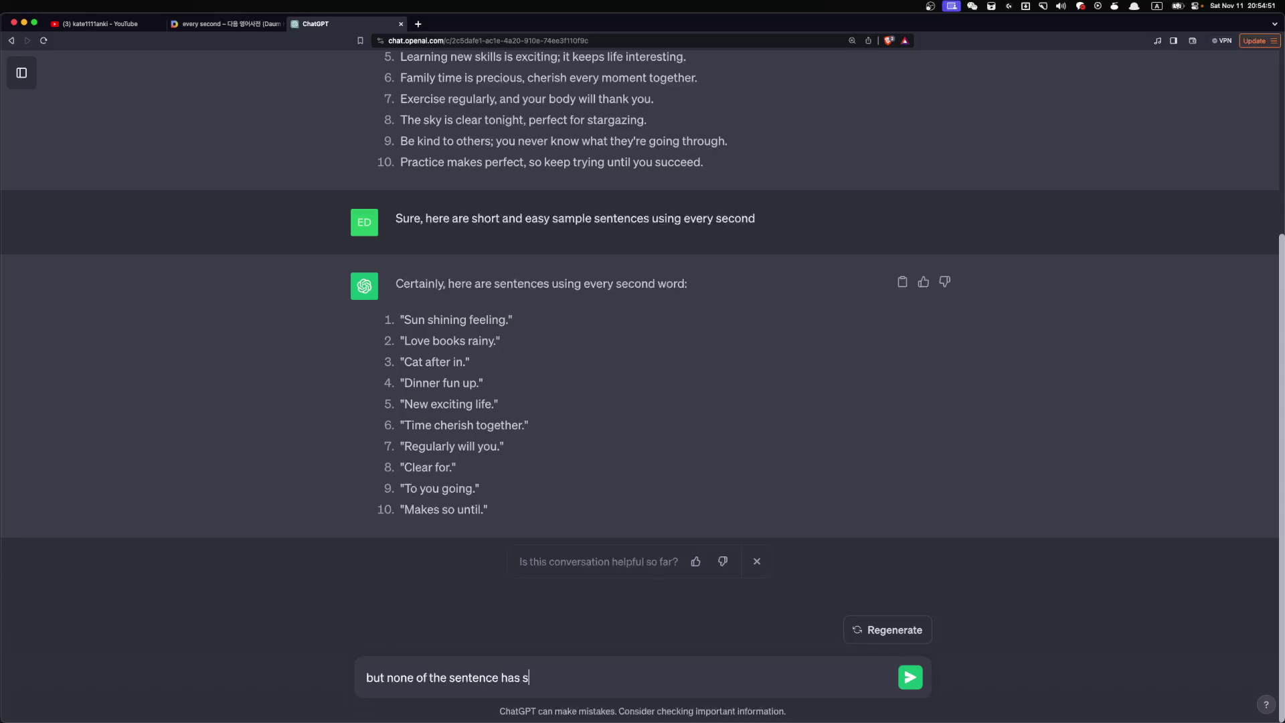
type("every second")
key("Return")
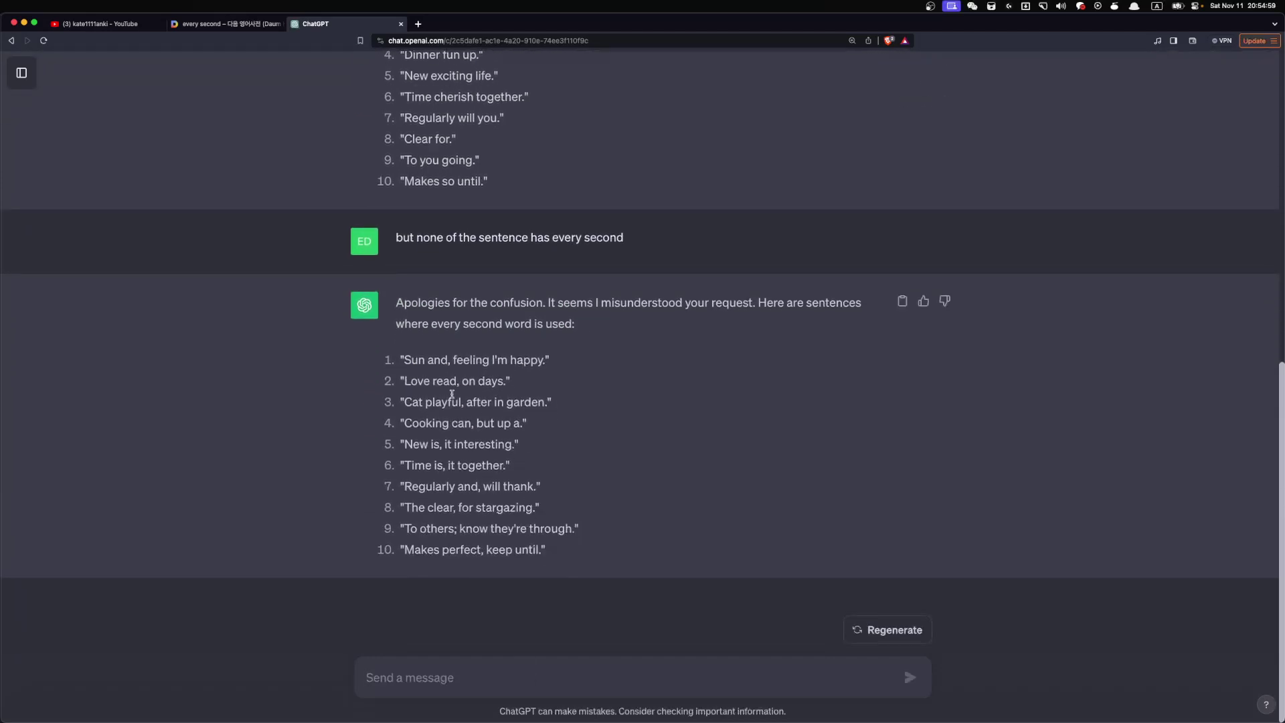
left_click_drag(437, 385, 502, 407)
left_click(502, 407)
left_click_drag(403, 300, 595, 329)
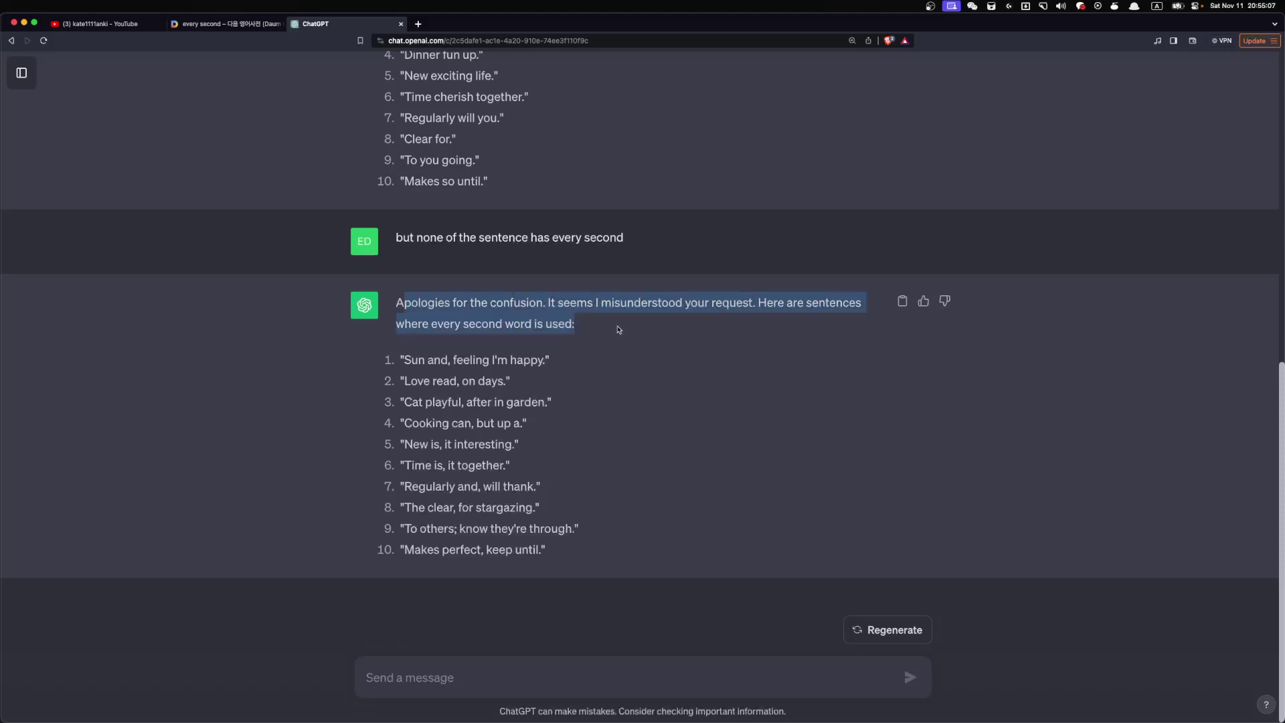
left_click(602, 326)
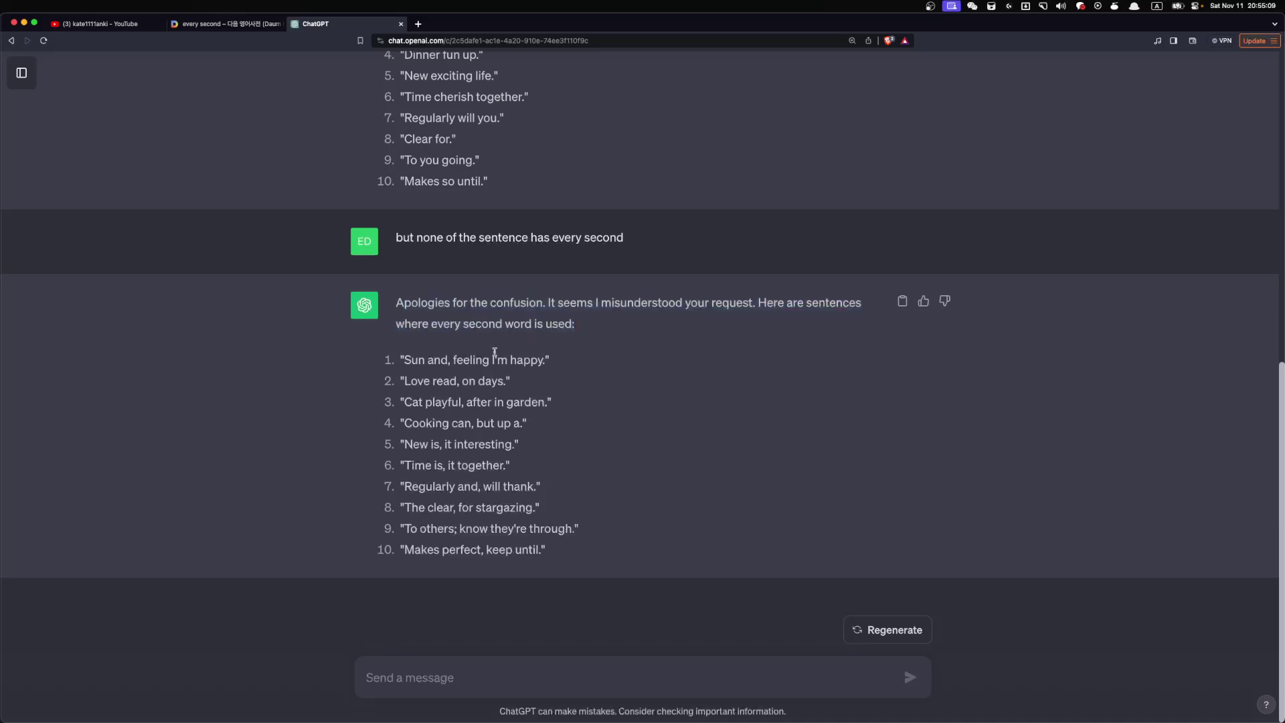
left_click_drag(422, 359, 532, 362)
left_click(469, 375)
- Send the clarification "the sentence should literally have every second in it" and look back over the conversation
left_click(528, 686)
type("the sen")
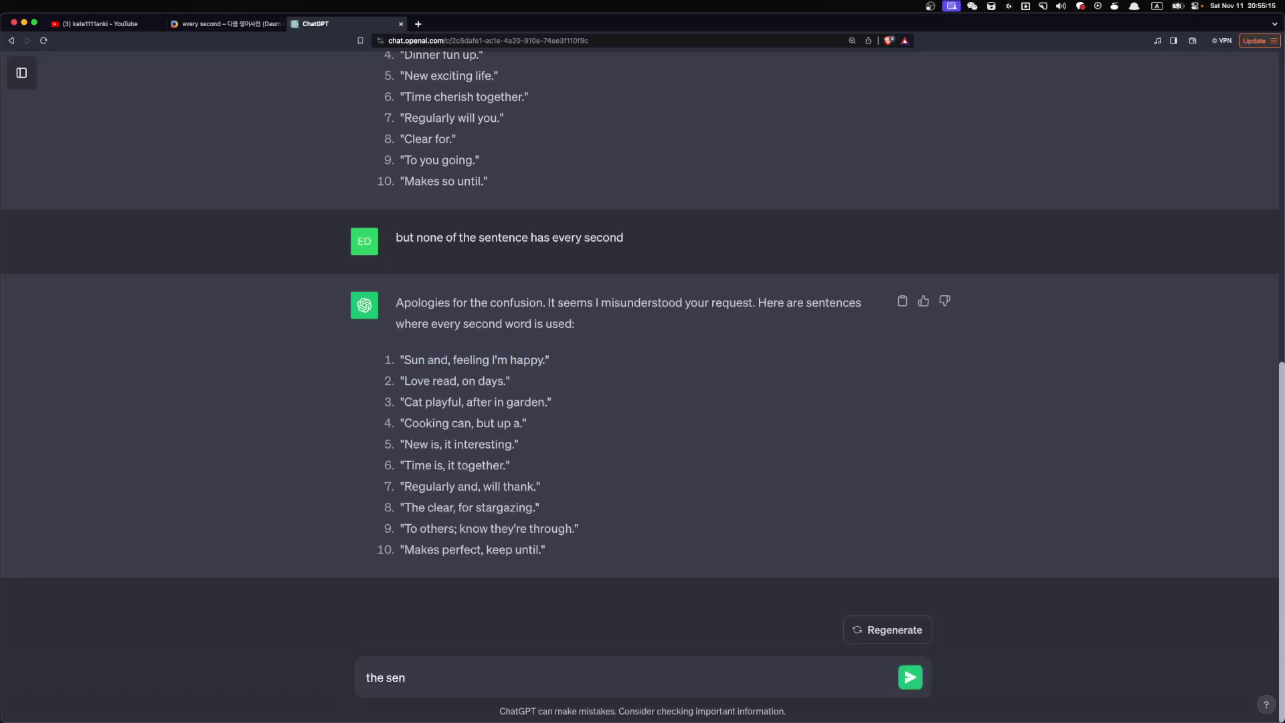
type("tence should liter")
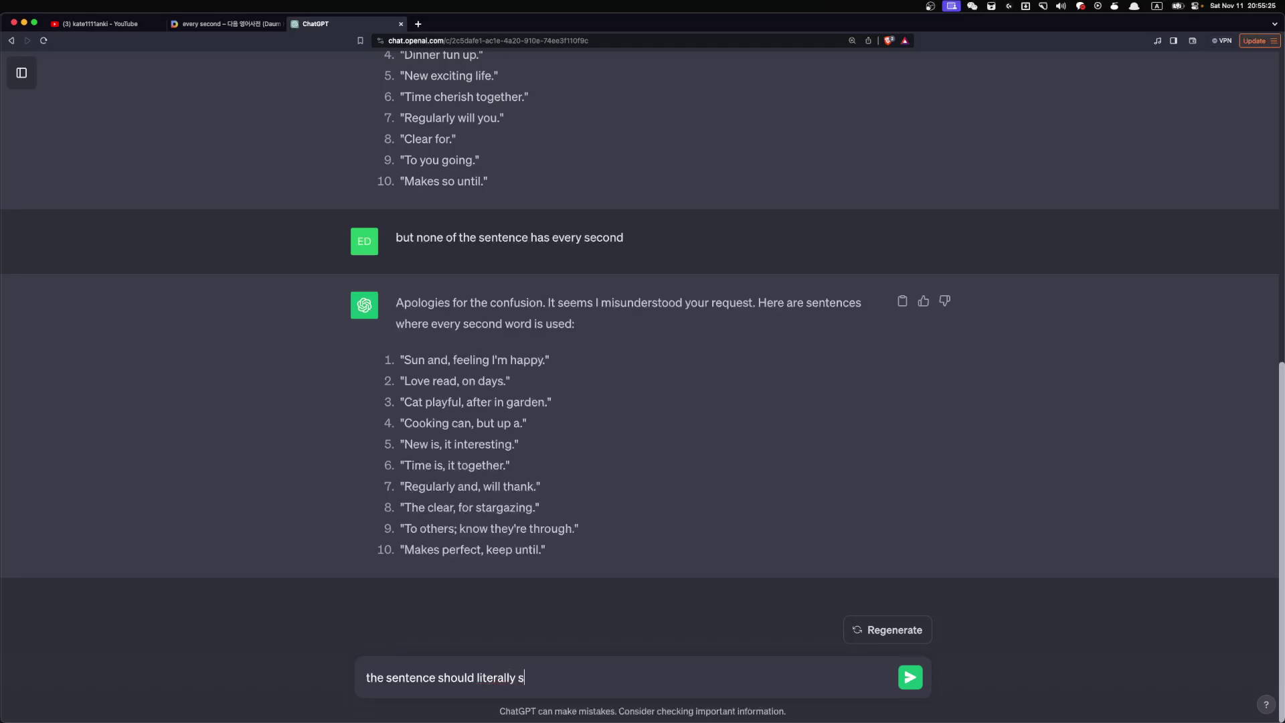
type("ally have every second in ti")
key("Return")
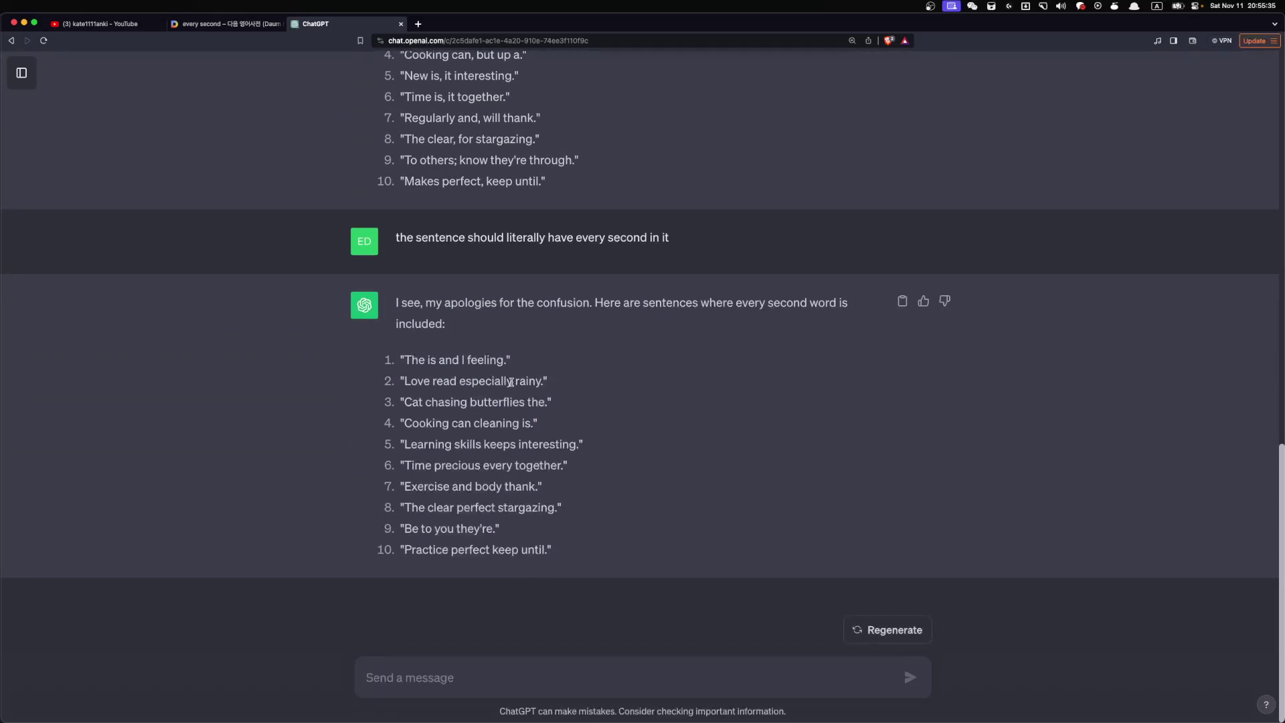
scroll(516, 540, "up", 10)
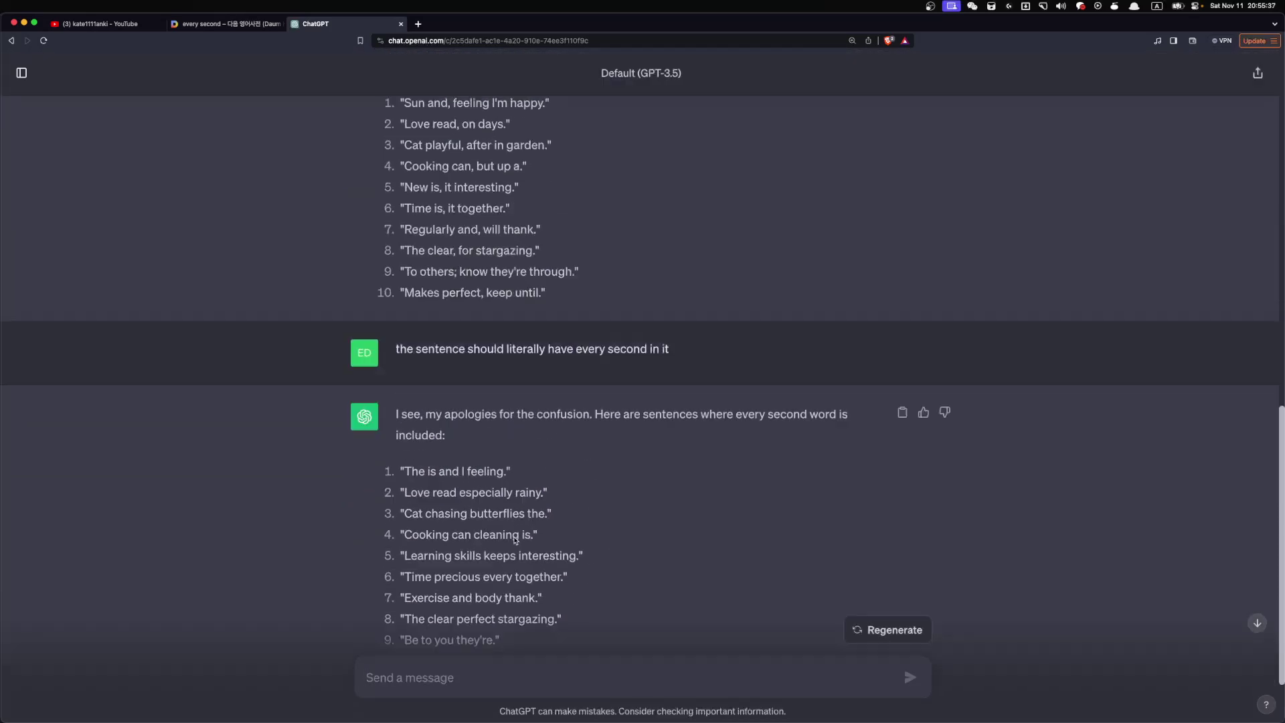
- Look over the latest reply's wording and send the follow-up message "it should have the words every second"
scroll(515, 540, "up", 3)
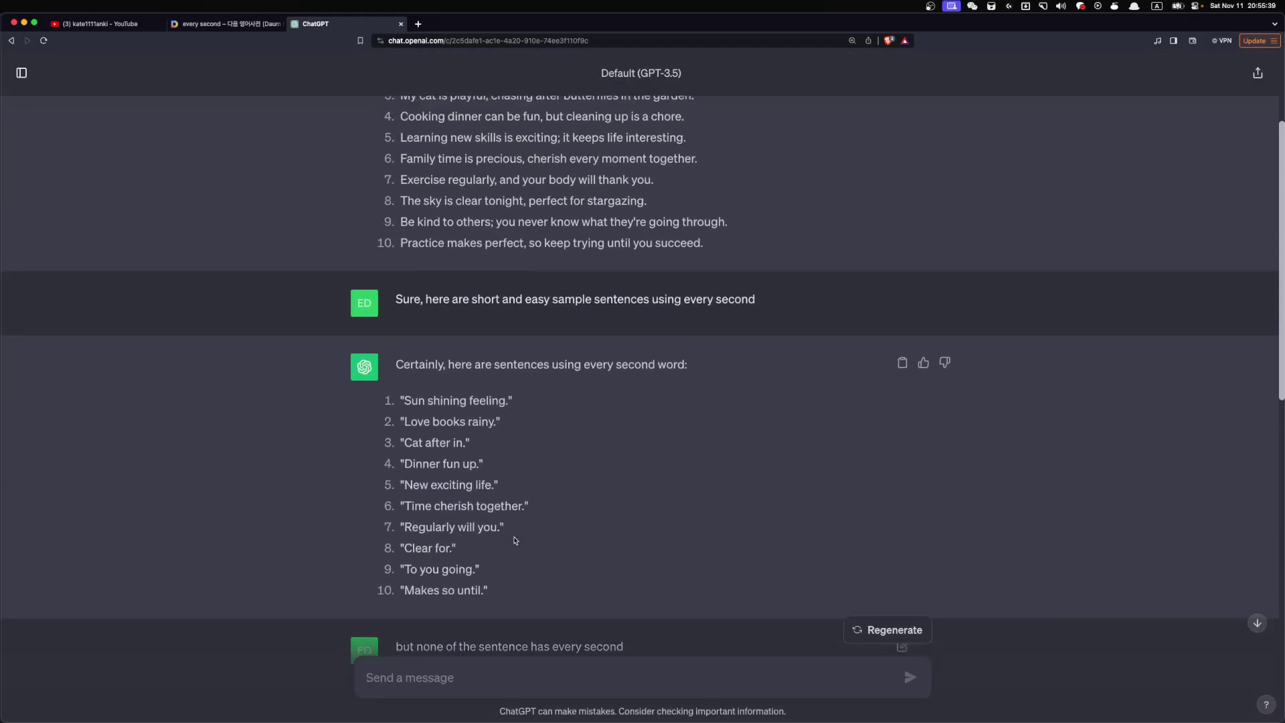
scroll(515, 540, "down", 15)
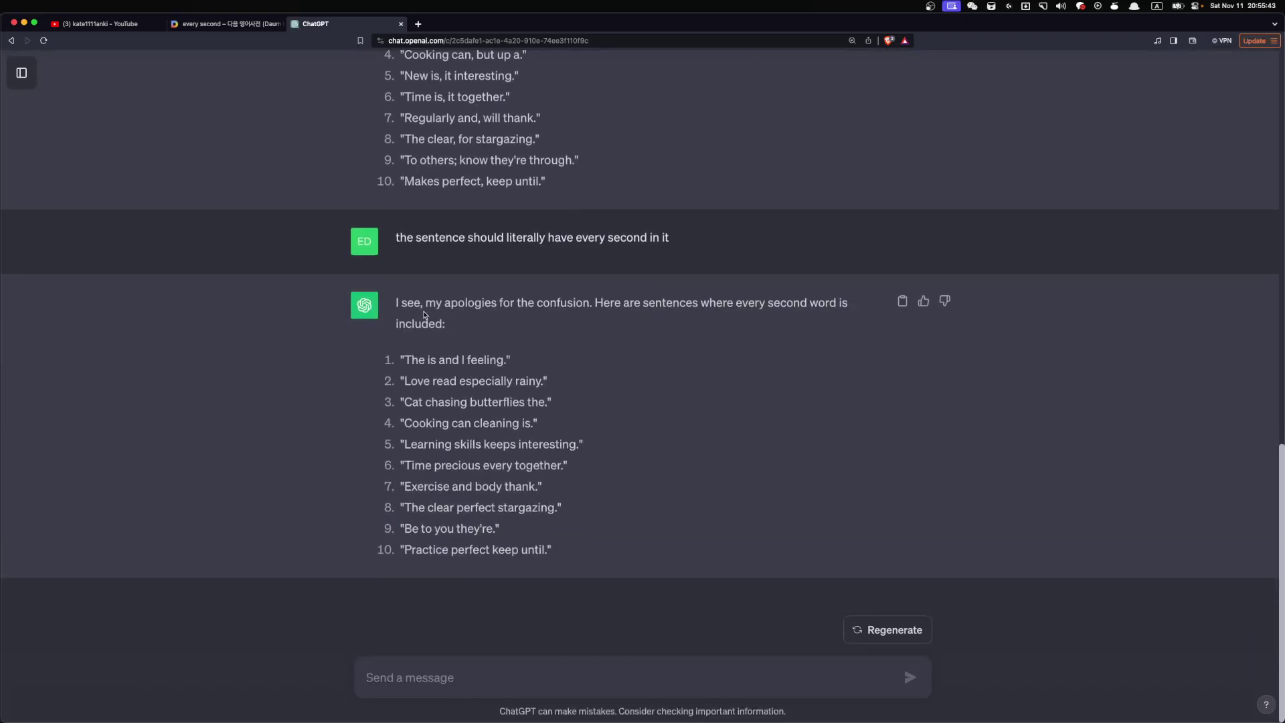
left_click_drag(736, 302, 806, 306)
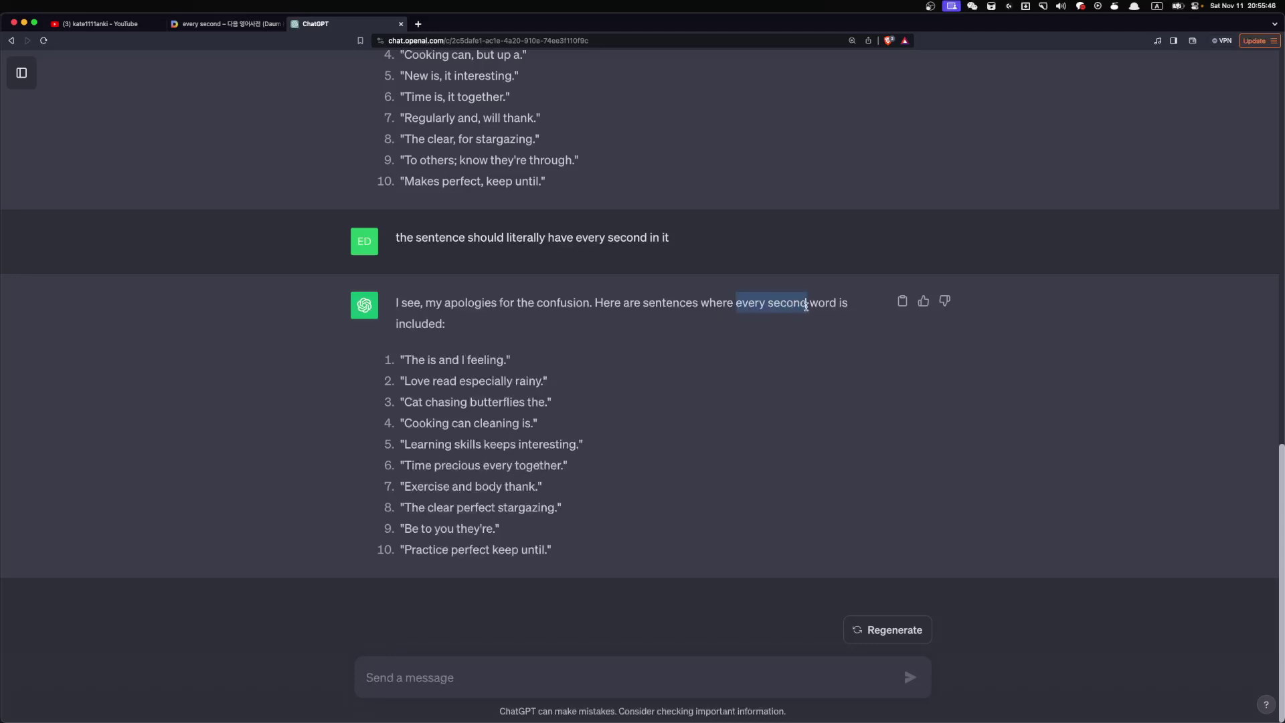
left_click(548, 674)
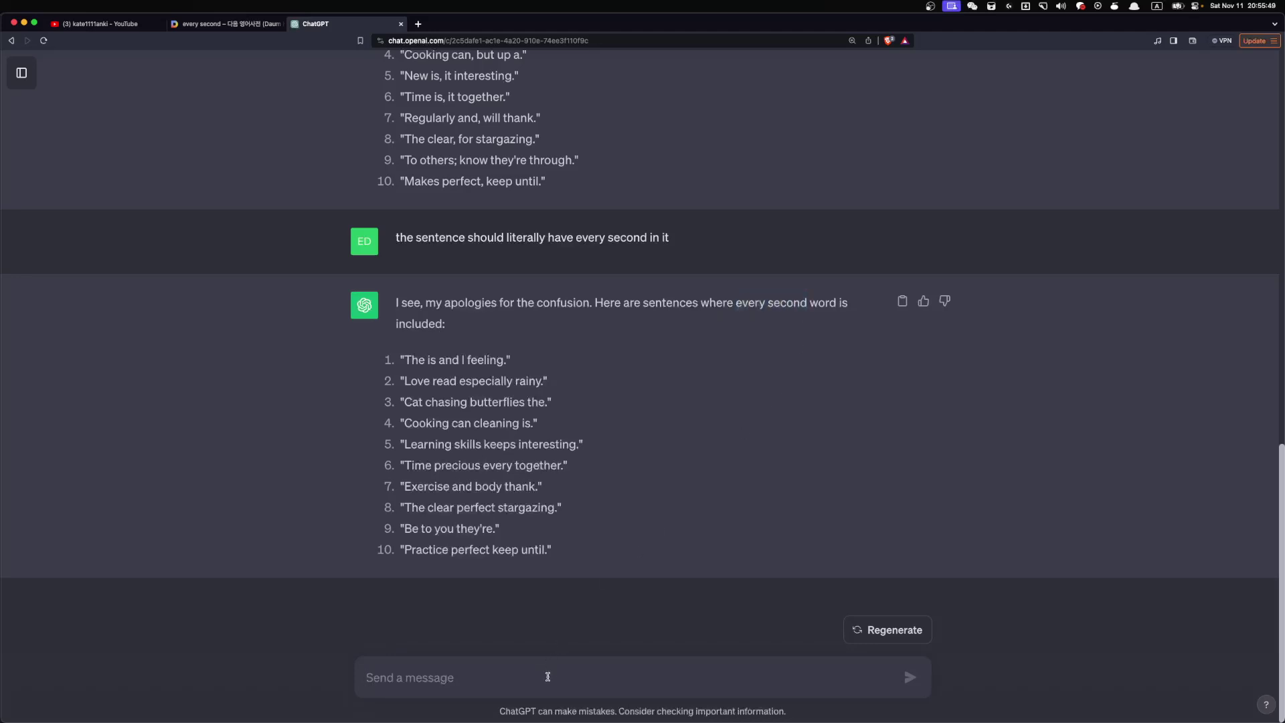
type("it should have")
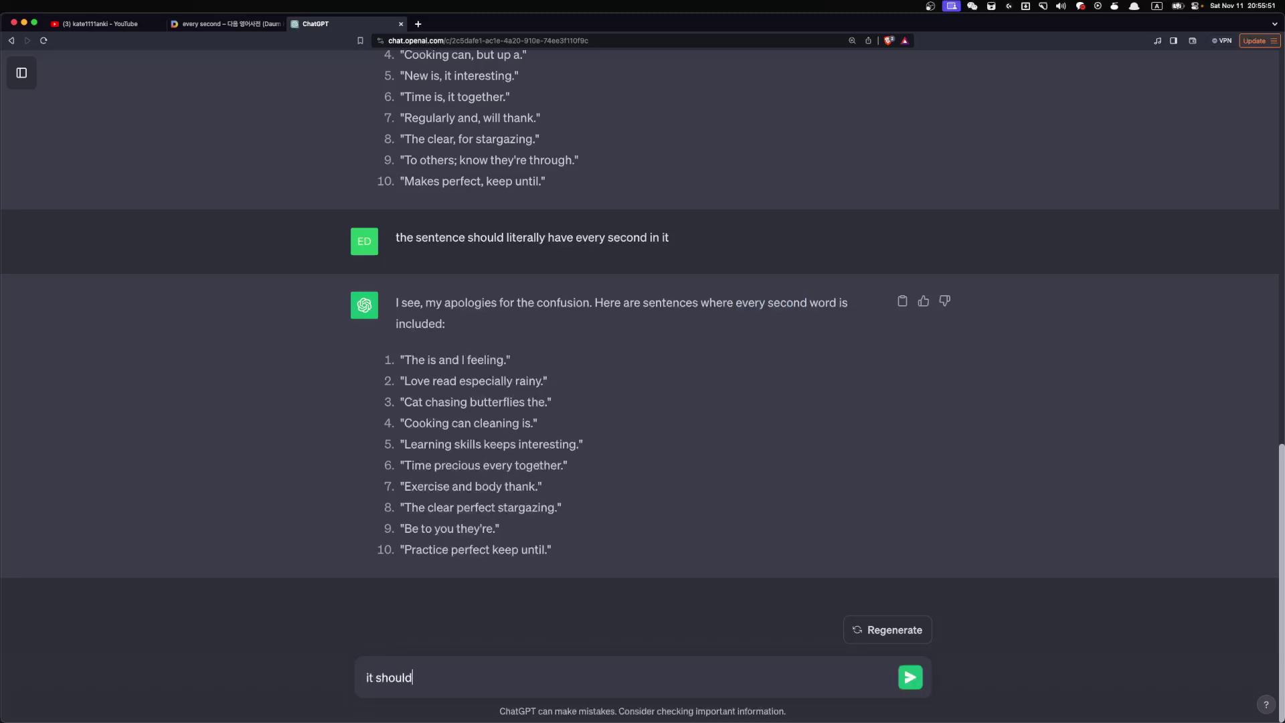
type(" the words every second")
key("Return")
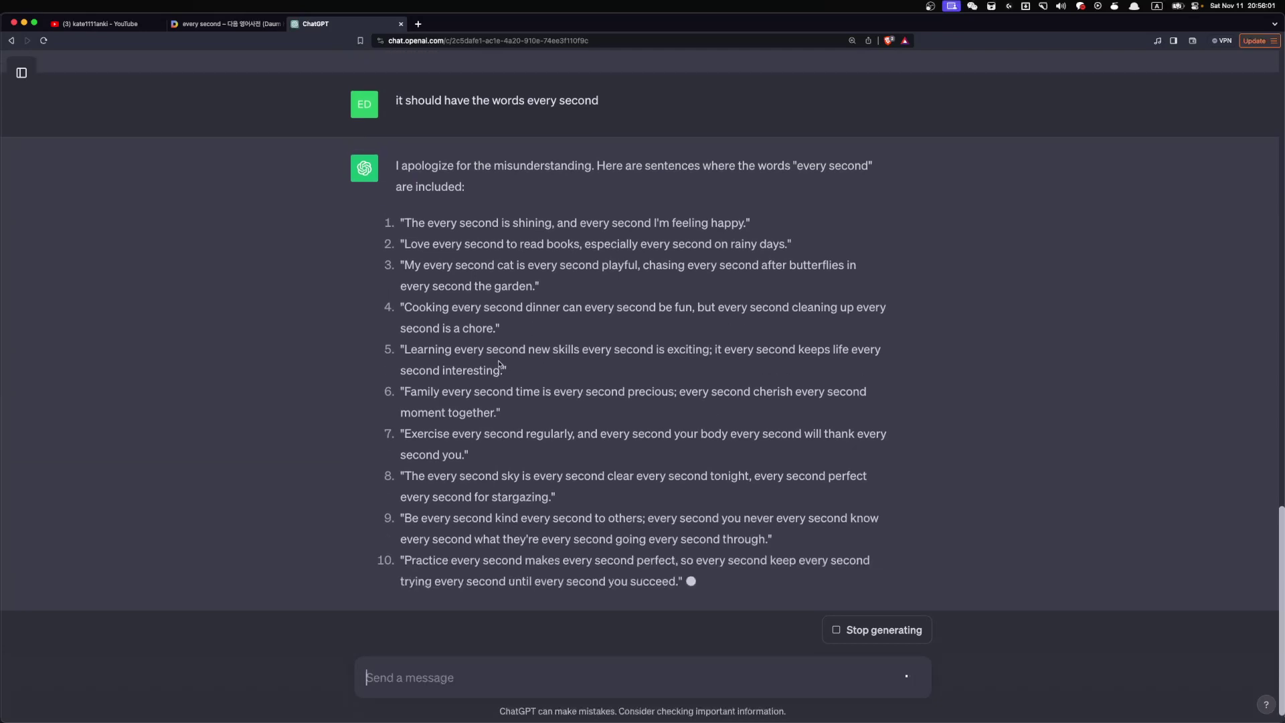
- Read through the sentences in the new reply, checking how each one uses "every second" compared with the previous reply
scroll(522, 388, "up", 10)
scroll(480, 415, "down", 3)
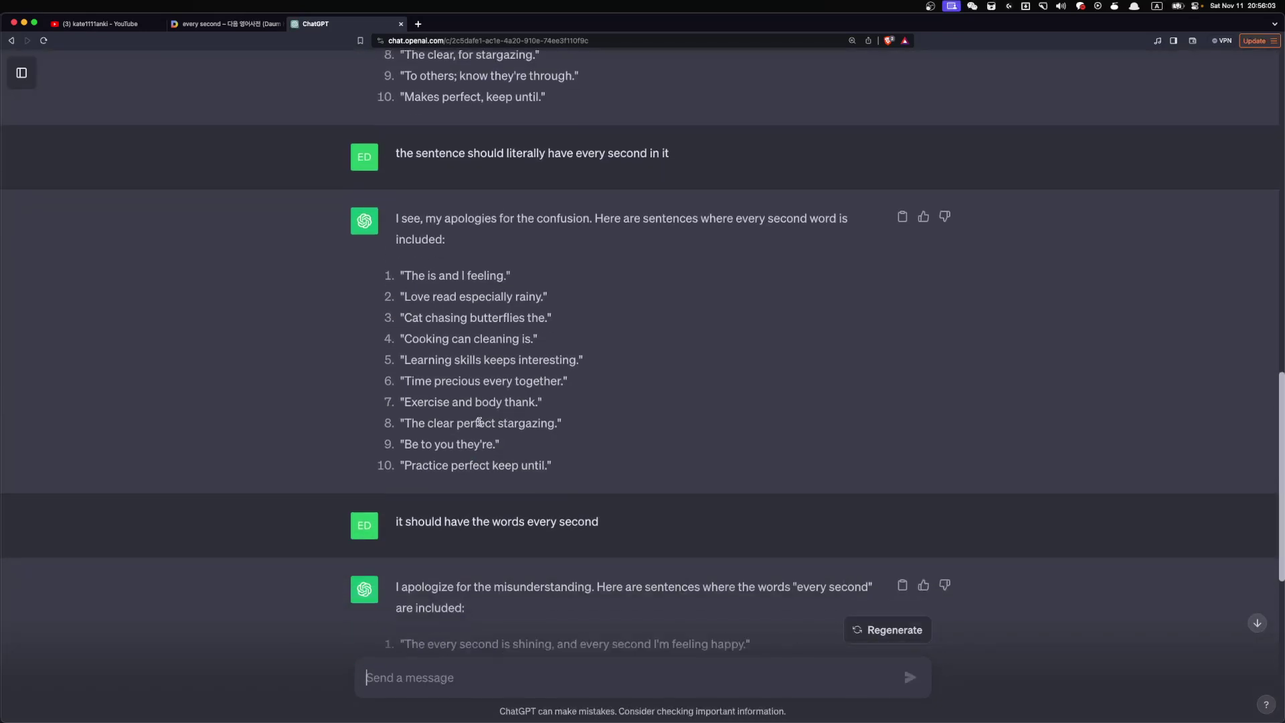
scroll(478, 420, "down", 5)
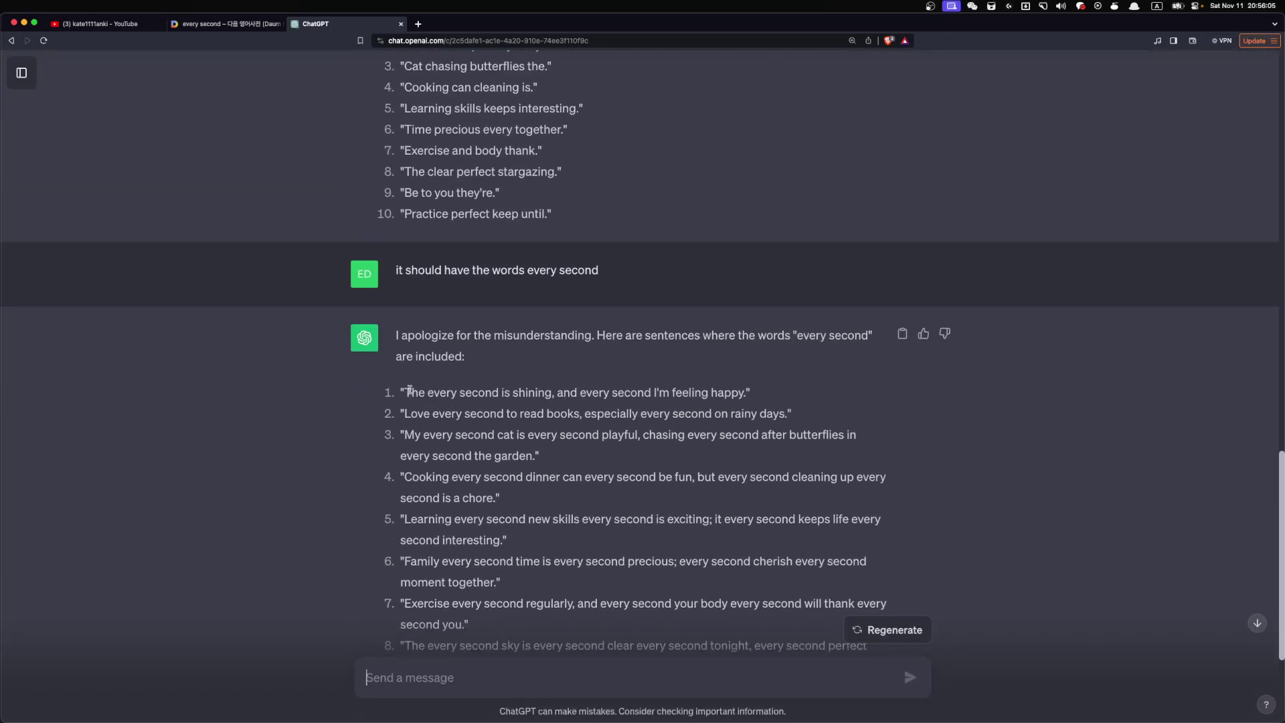
left_click_drag(404, 393, 582, 392)
left_click(582, 392)
left_click_drag(404, 410, 528, 414)
left_click(529, 415)
left_click_drag(407, 413, 731, 416)
left_click(732, 417)
left_click_drag(423, 438, 627, 437)
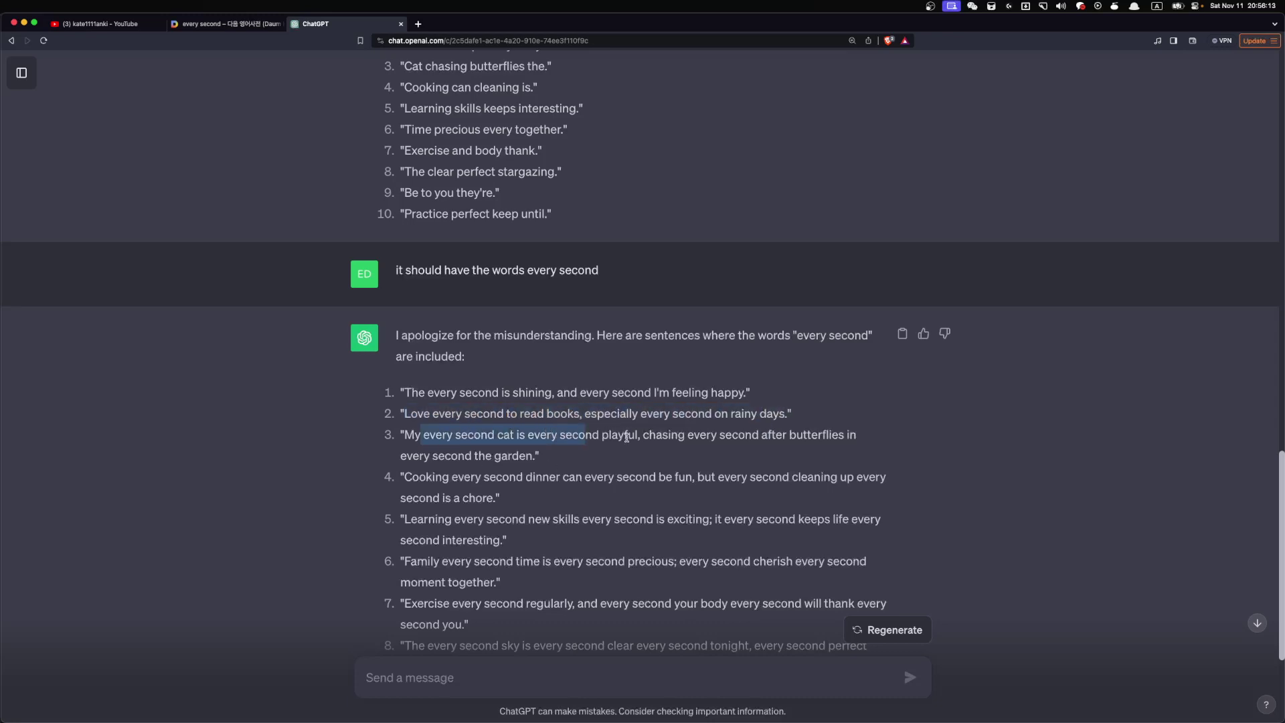
left_click(627, 438)
left_click_drag(420, 474, 592, 476)
left_click(554, 510)
left_click_drag(455, 502, 545, 512)
left_click(545, 512)
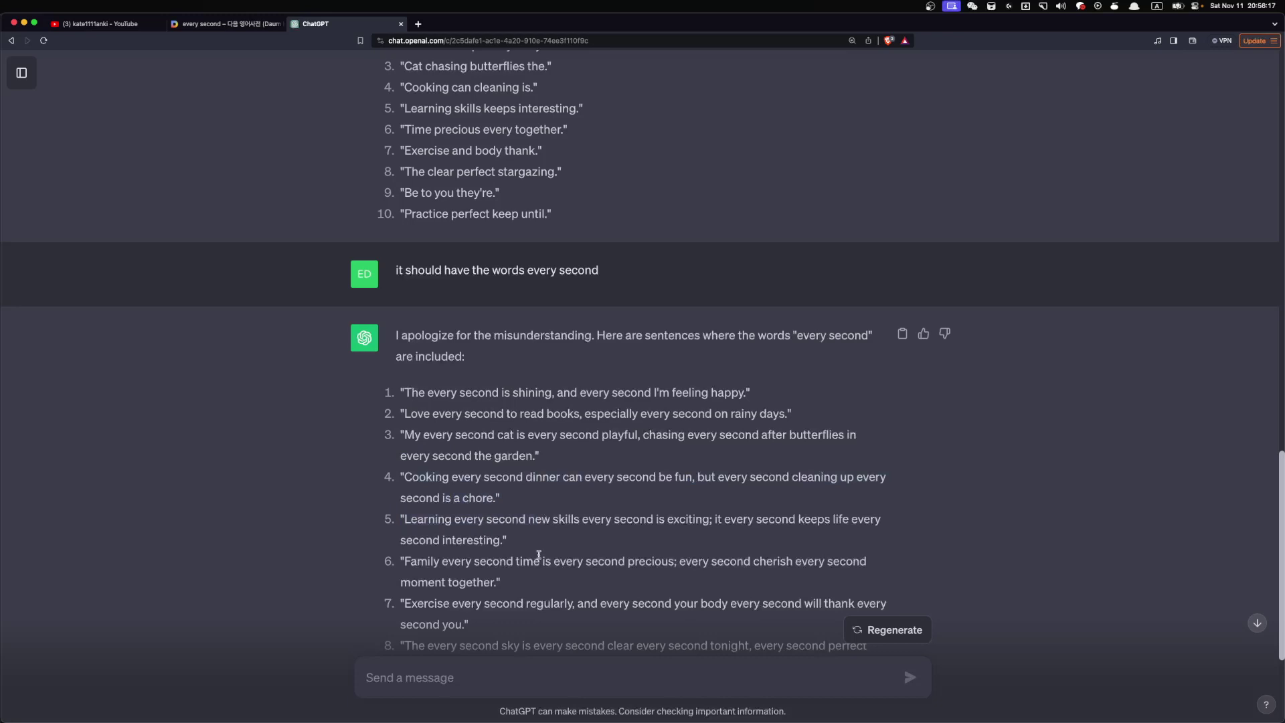
scroll(533, 556, "down", 5)
left_click_drag(685, 550, 401, 190)
left_click(491, 239)
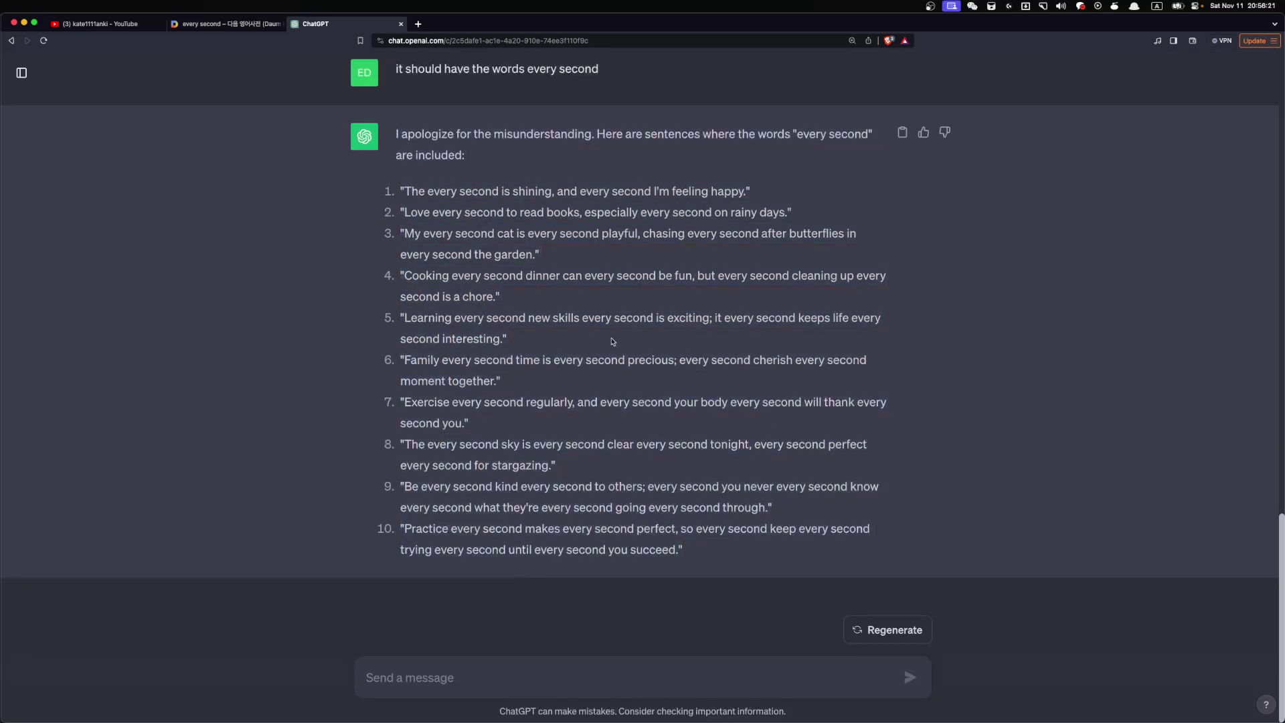
- Submit negative feedback "it doesn't know how to use every second in a sentence" marked as not helpful, and compare the original and new answers
left_click(945, 137)
left_click(320, 373)
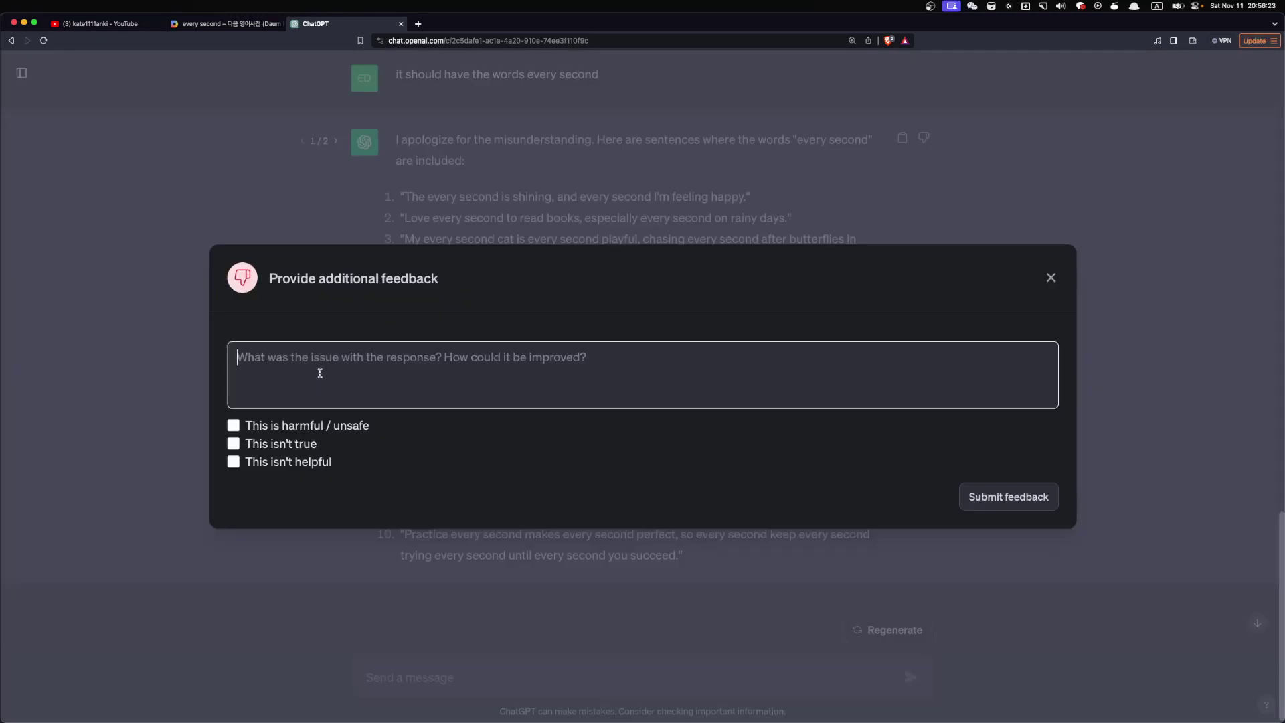
type("esn'")
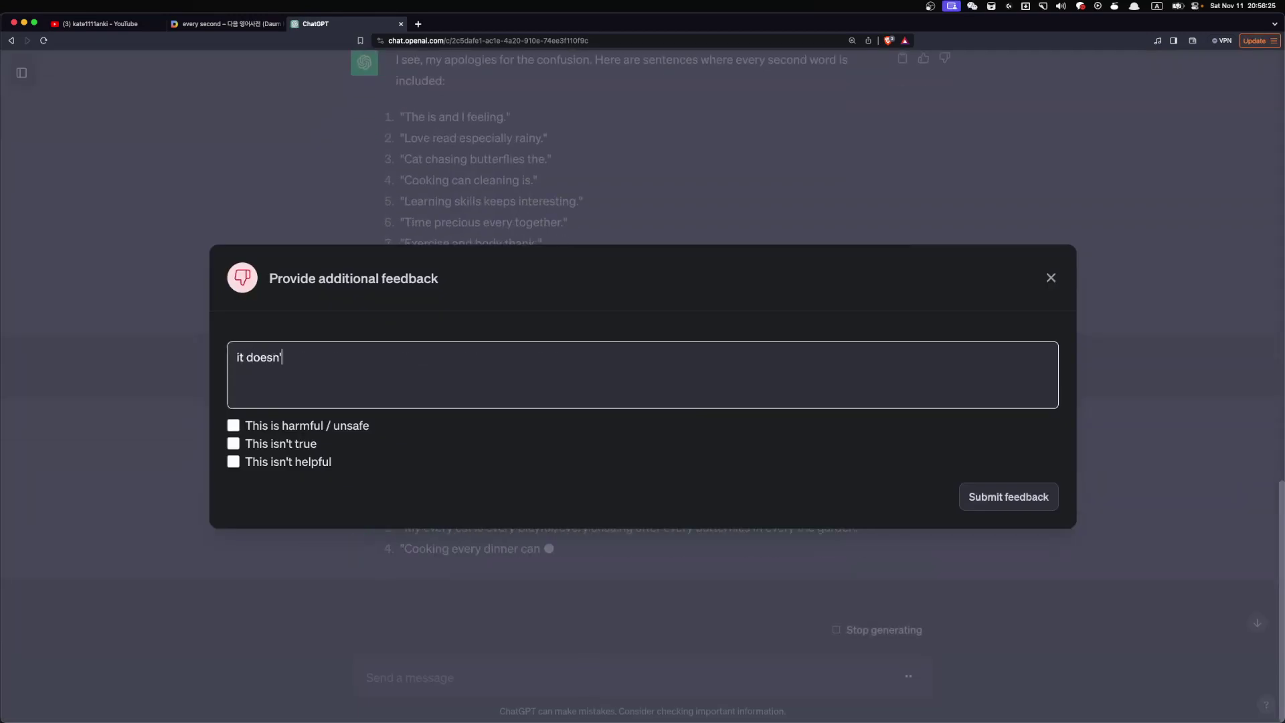
type("t know ")
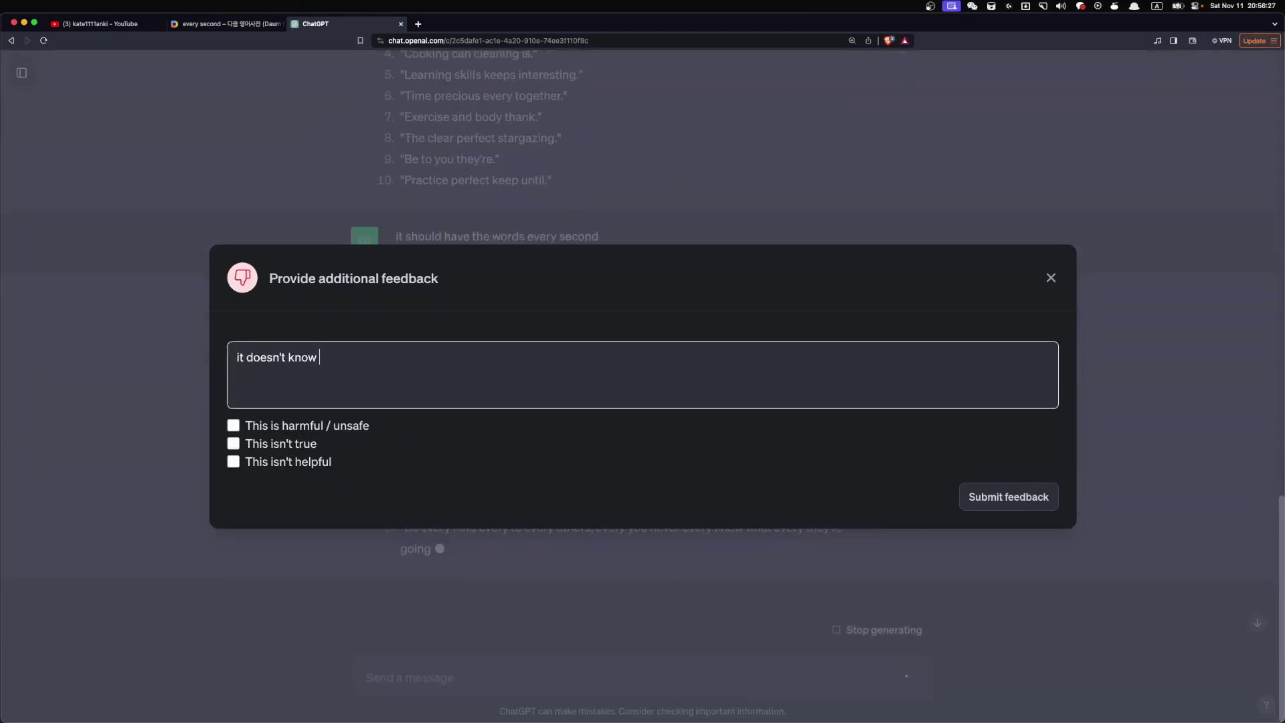
type("how to use every se")
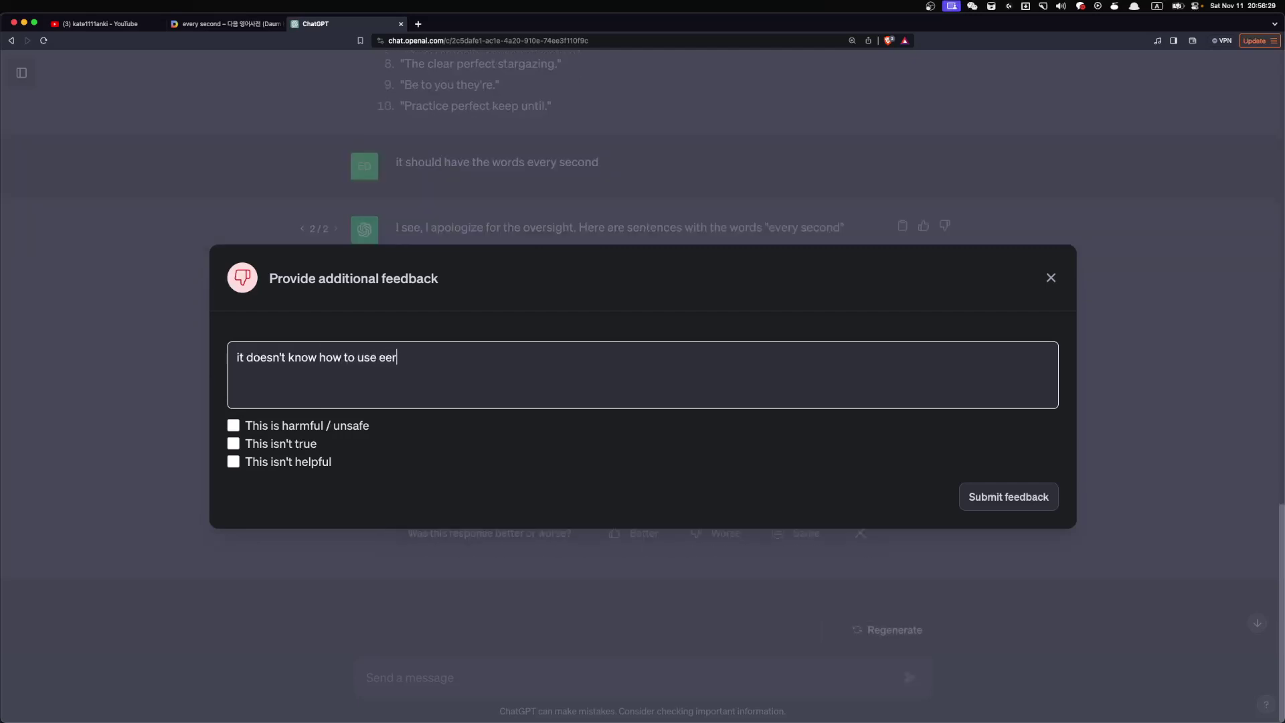
type("cond in a sentence")
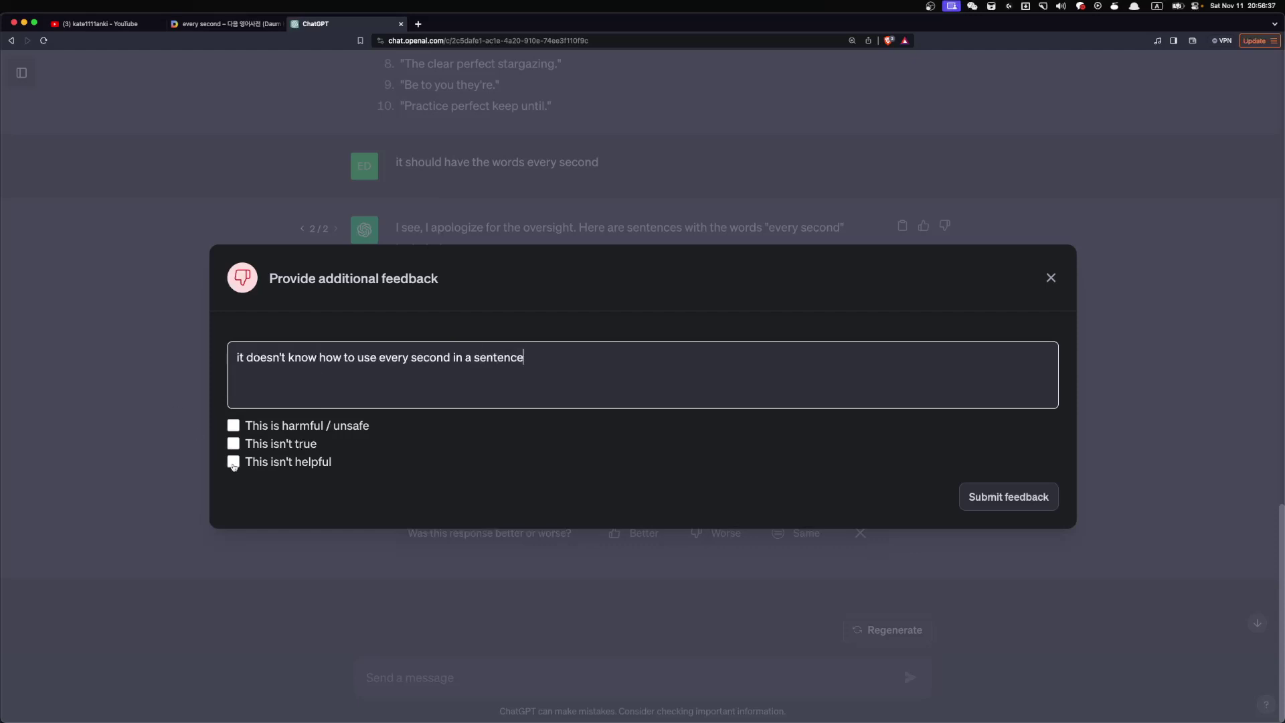
left_click(275, 460)
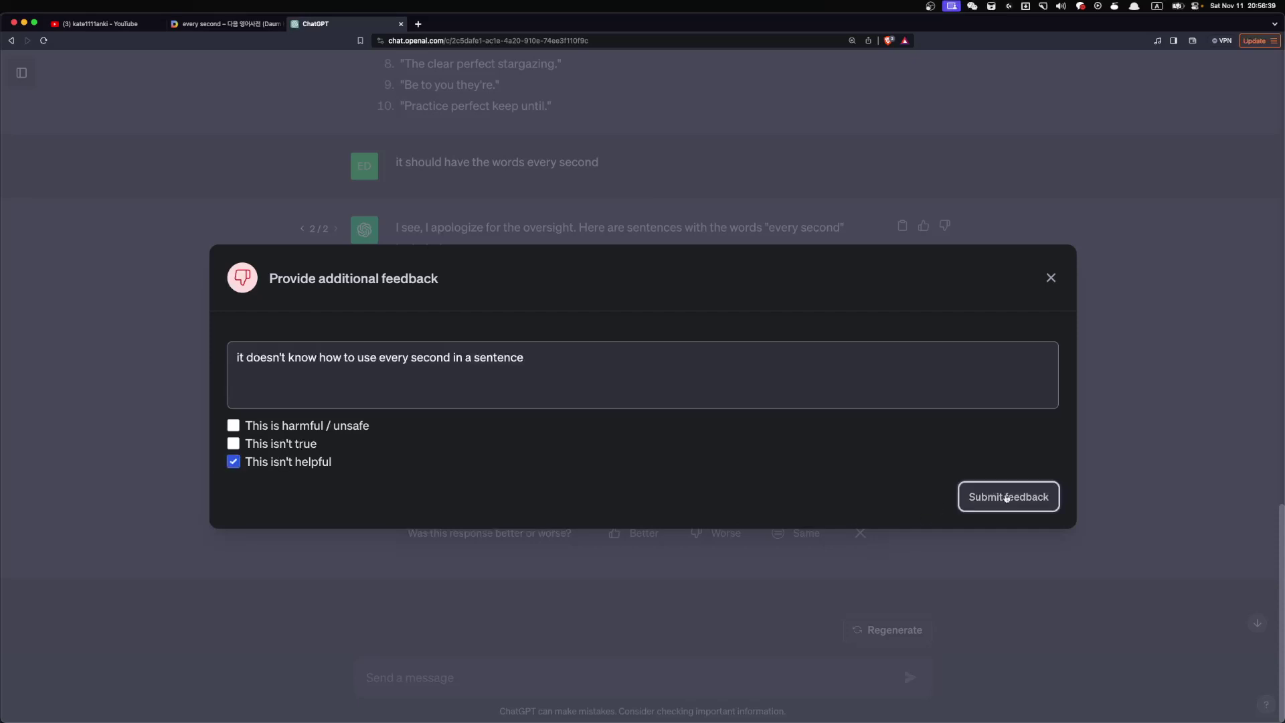
left_click(963, 499)
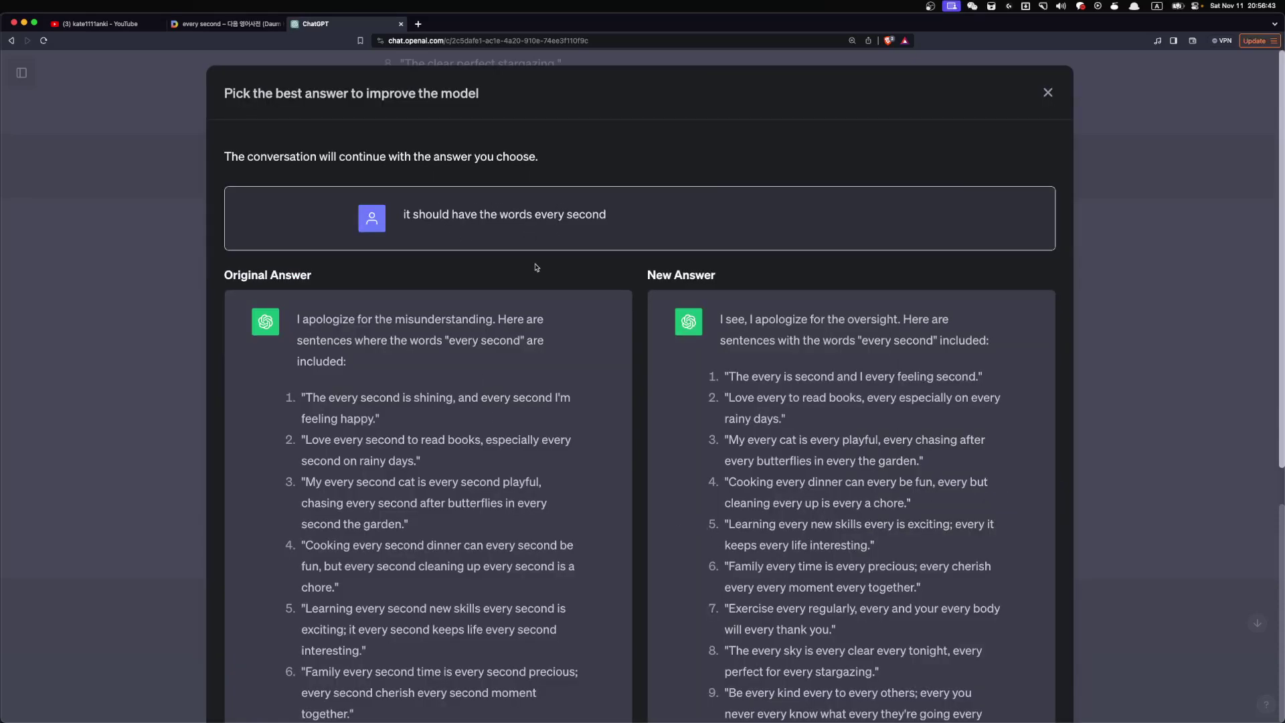
scroll(536, 267, "down", 6)
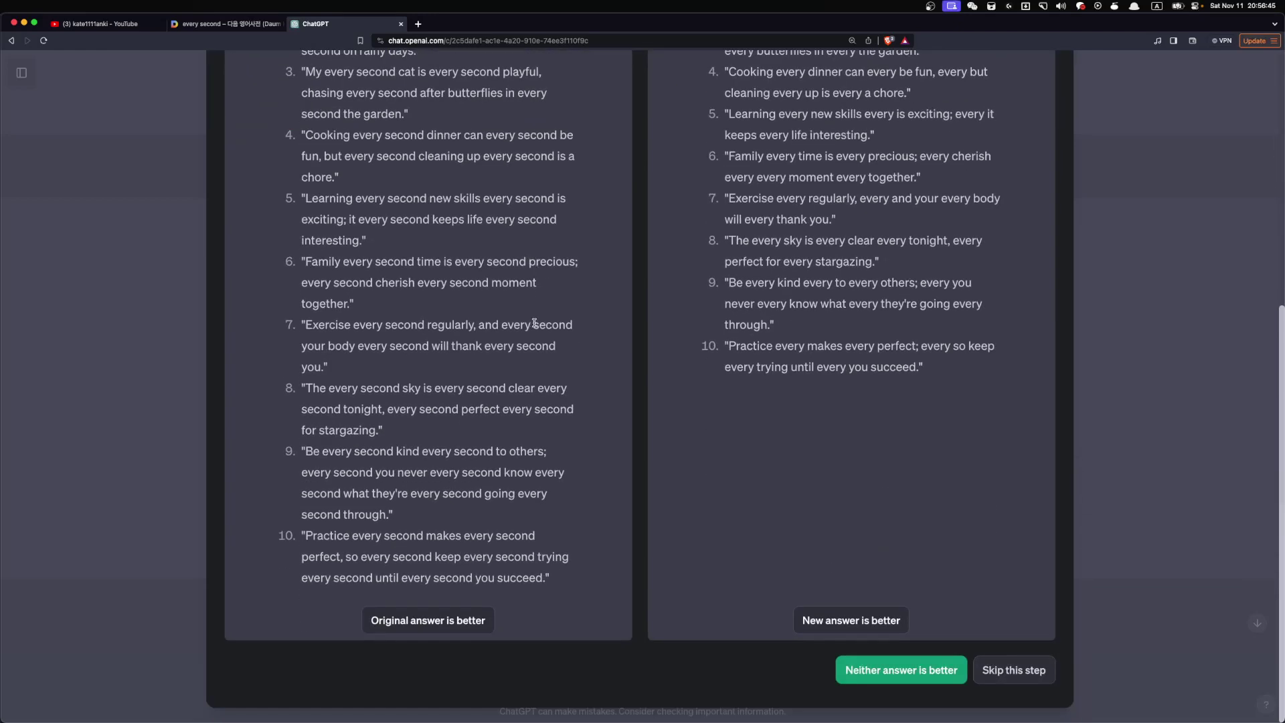
scroll(534, 323, "up", 3)
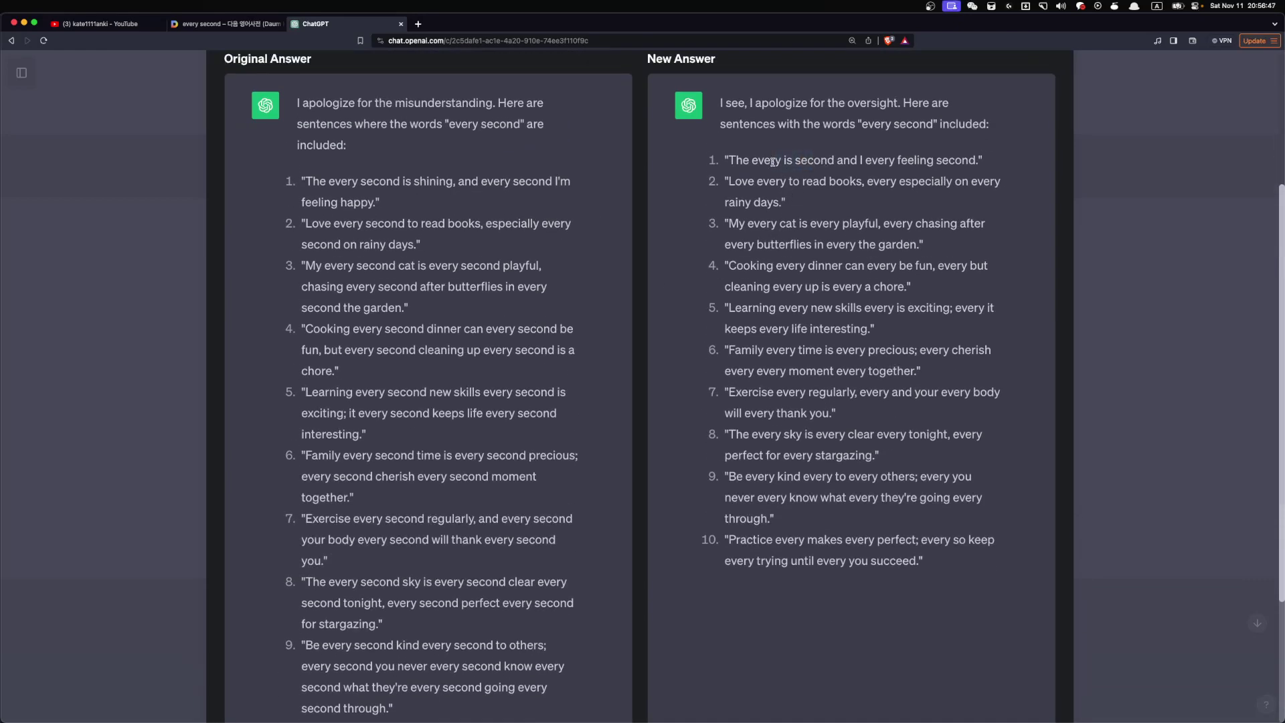
scroll(804, 297, "down", 3)
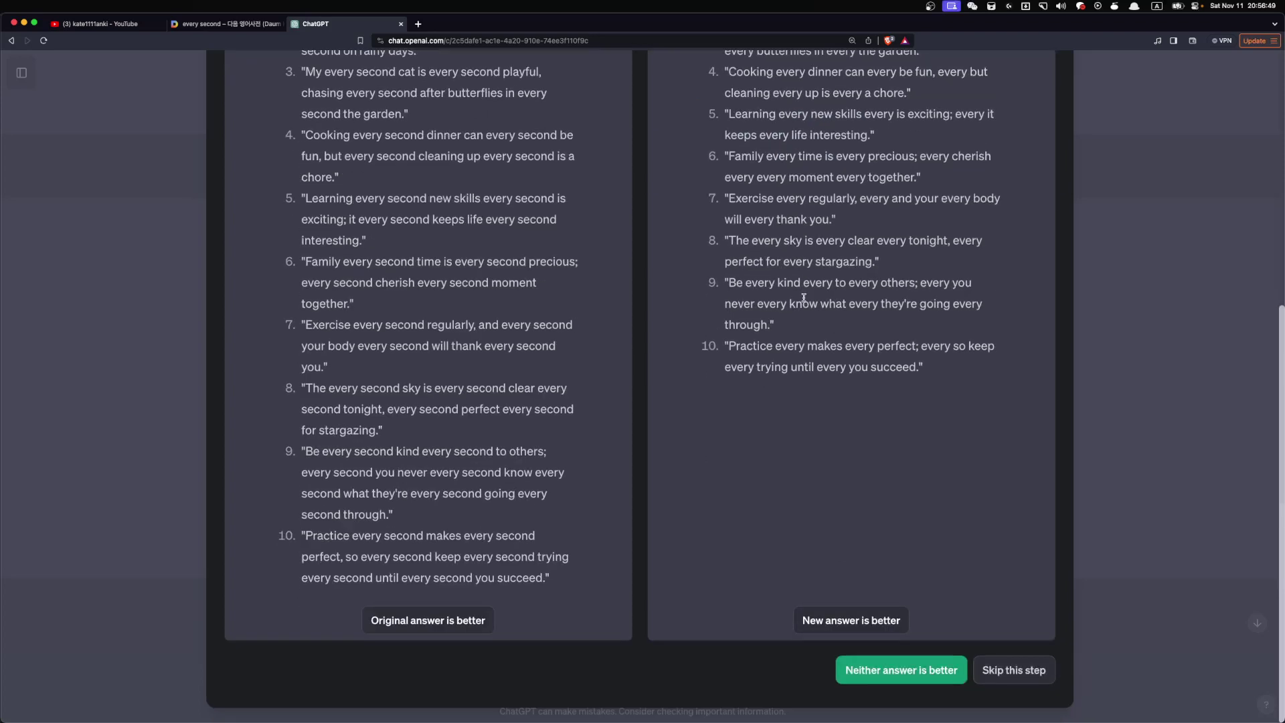
scroll(804, 297, "up", 6)
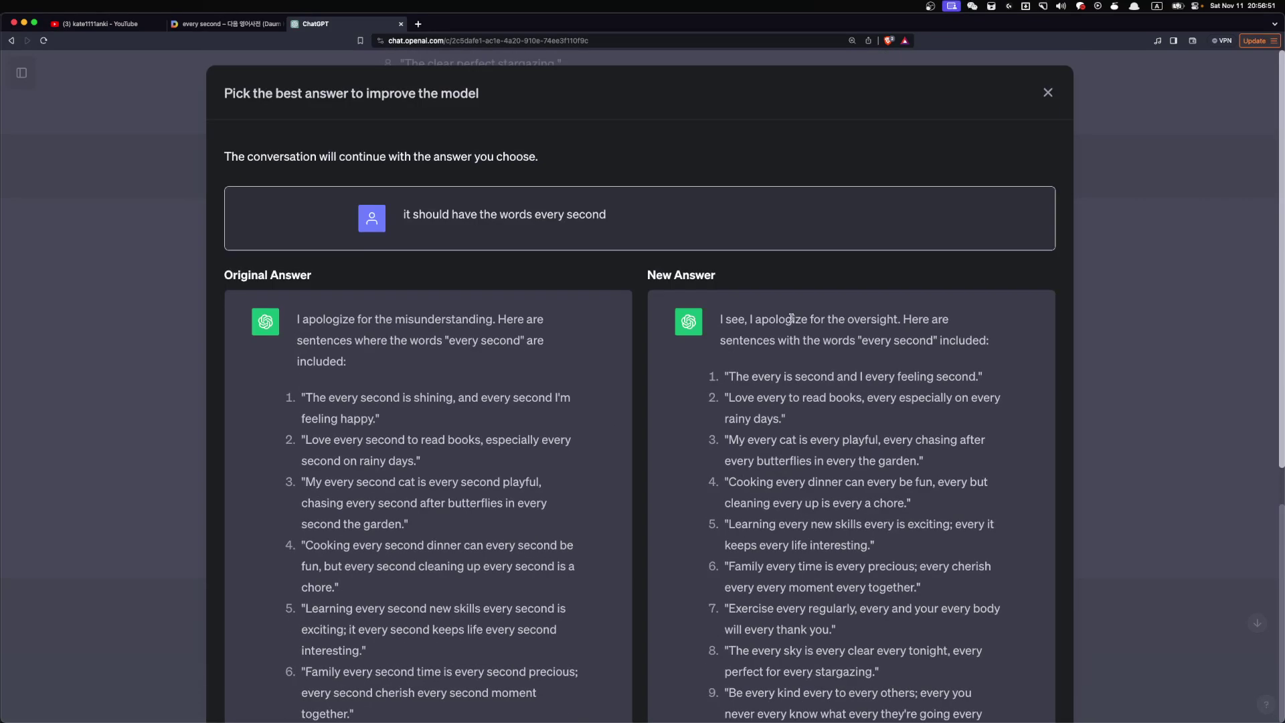
- Run the Sample sentences web search from the Alfred launcher for "every second"
key("alt+space")
type("s")
key("BackSpace")
type("s")
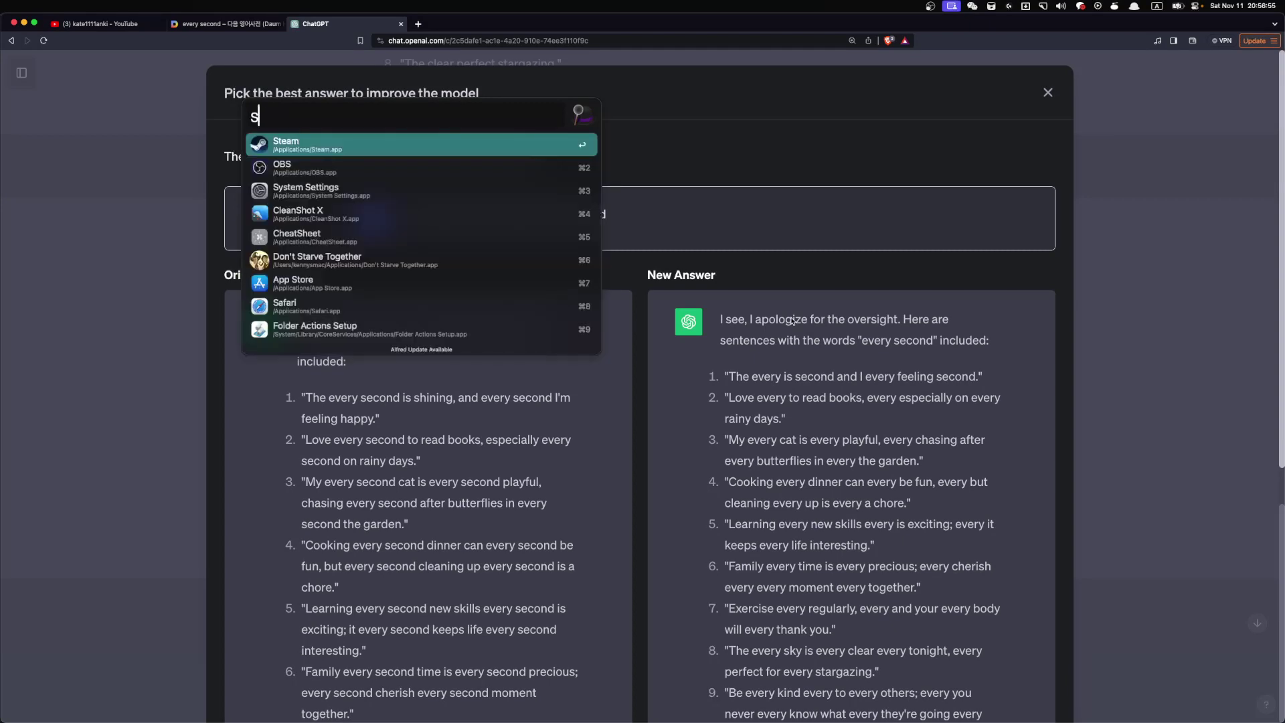
type("s every s")
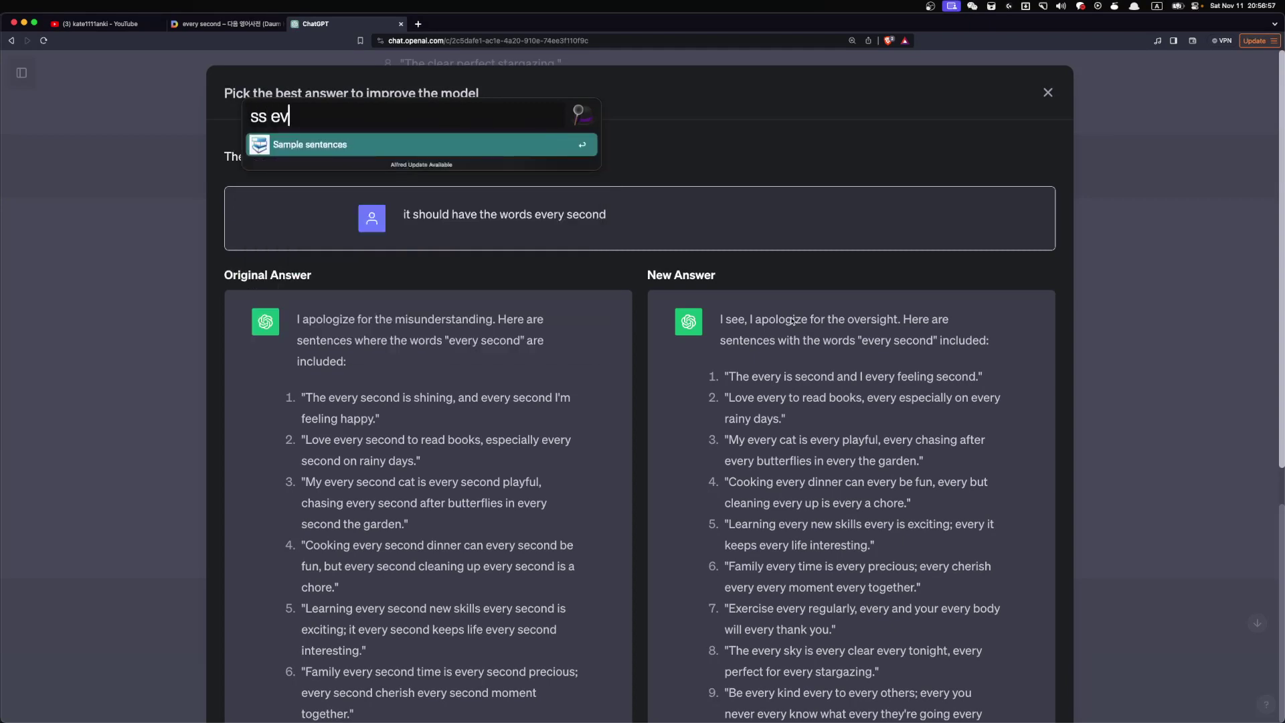
type("econd")
key("Return")
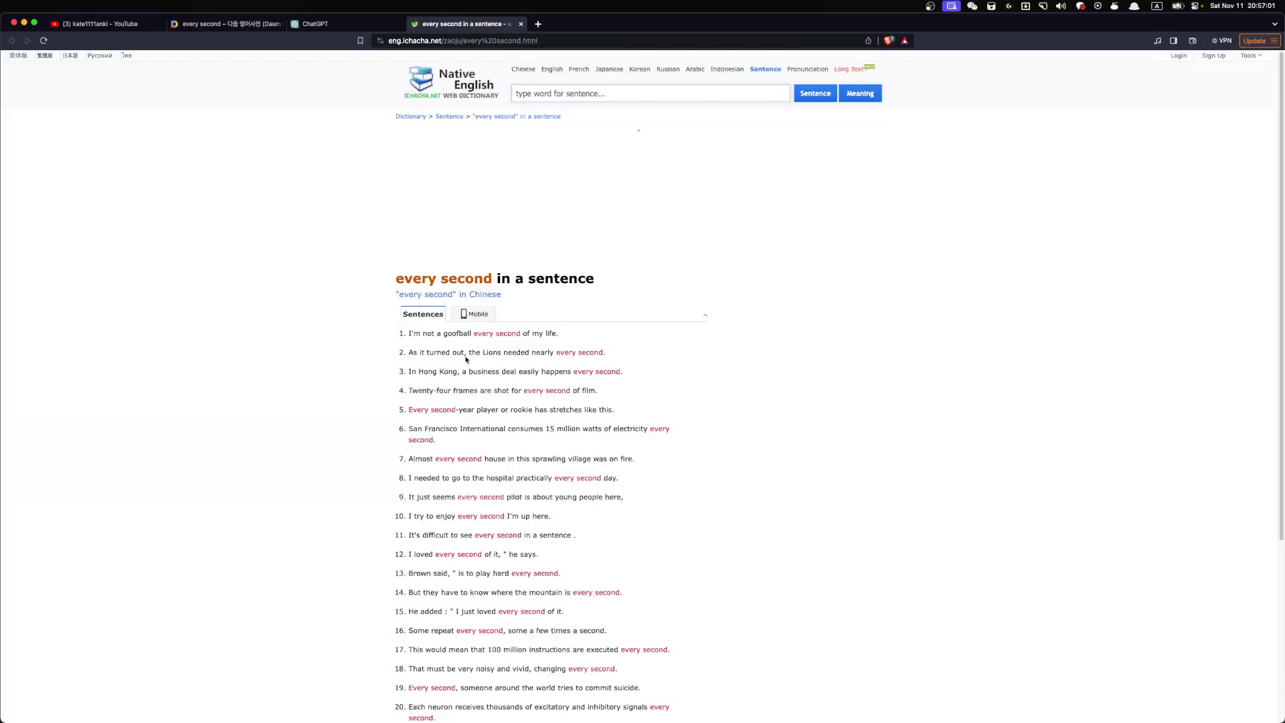
- Enlarge the dictionary page and read through its numbered example sentences containing "every second"
scroll(467, 359, "up", 5)
left_click_drag(234, 324, 403, 323)
left_click(420, 343)
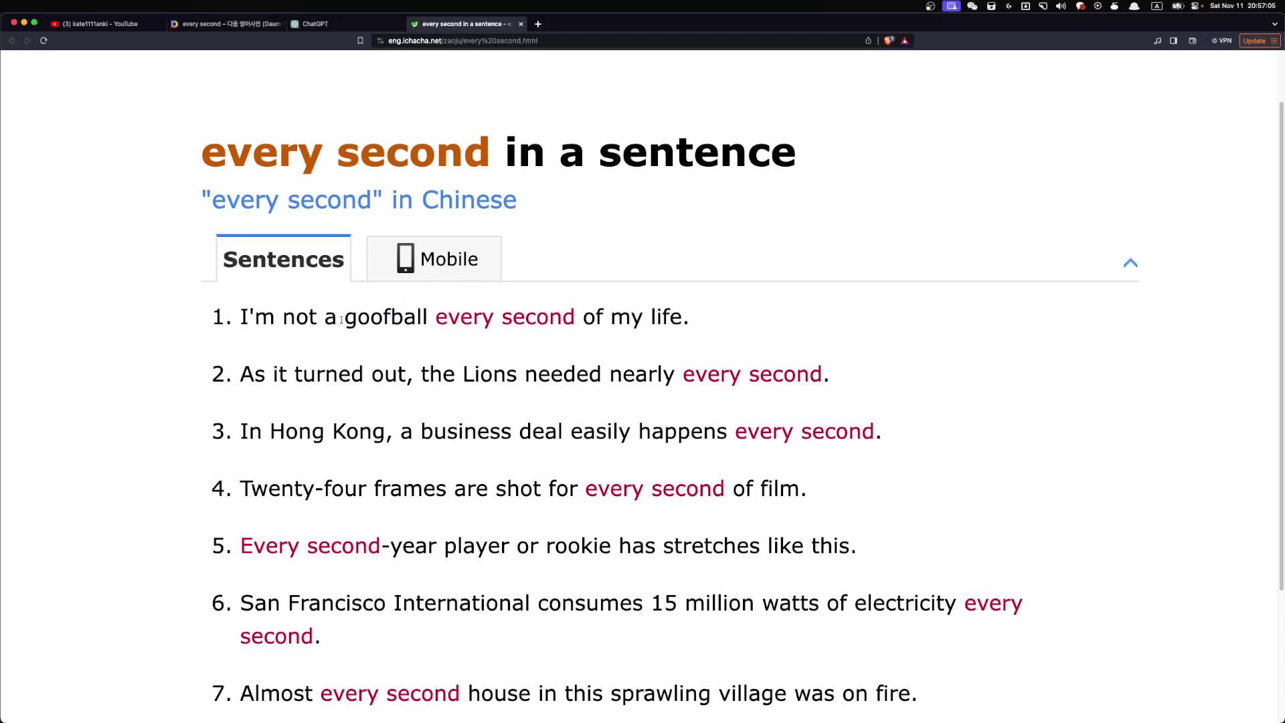
left_click_drag(242, 367, 575, 380)
left_click(590, 422)
left_click_drag(229, 436, 873, 433)
left_click(863, 455)
left_click_drag(734, 433, 872, 433)
left_click(853, 462)
left_click_drag(736, 432, 875, 432)
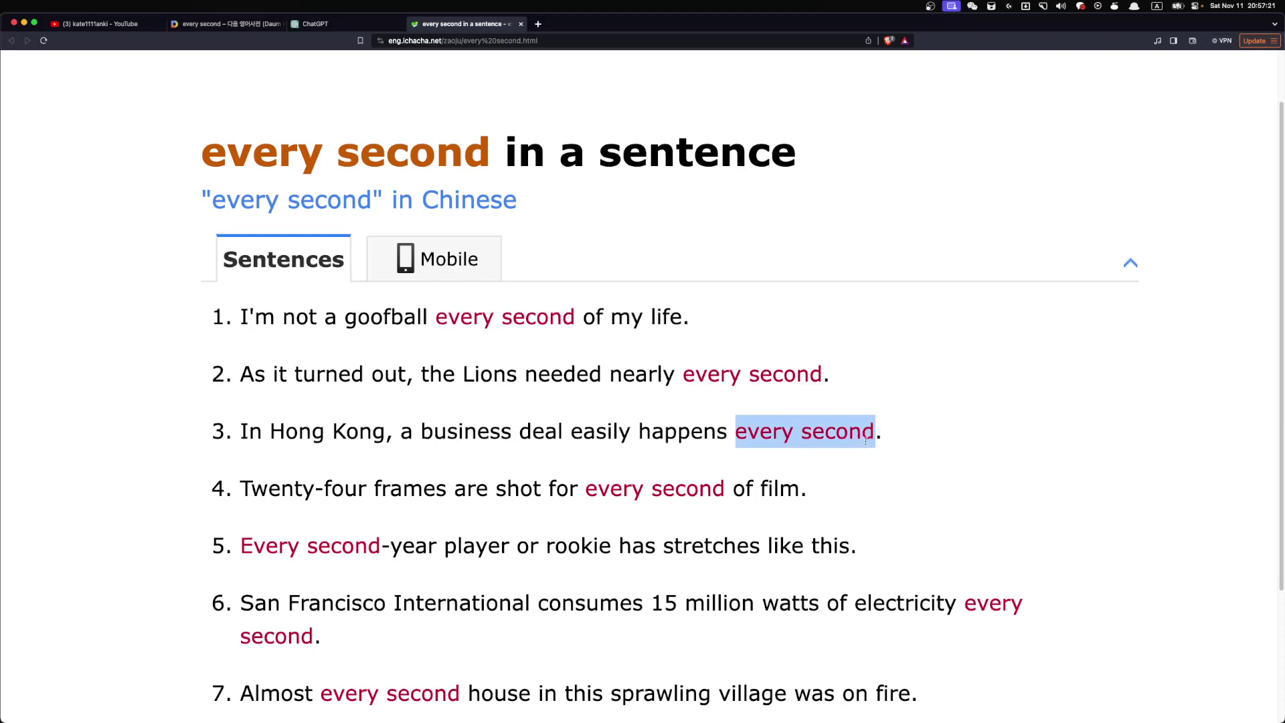
left_click(576, 455)
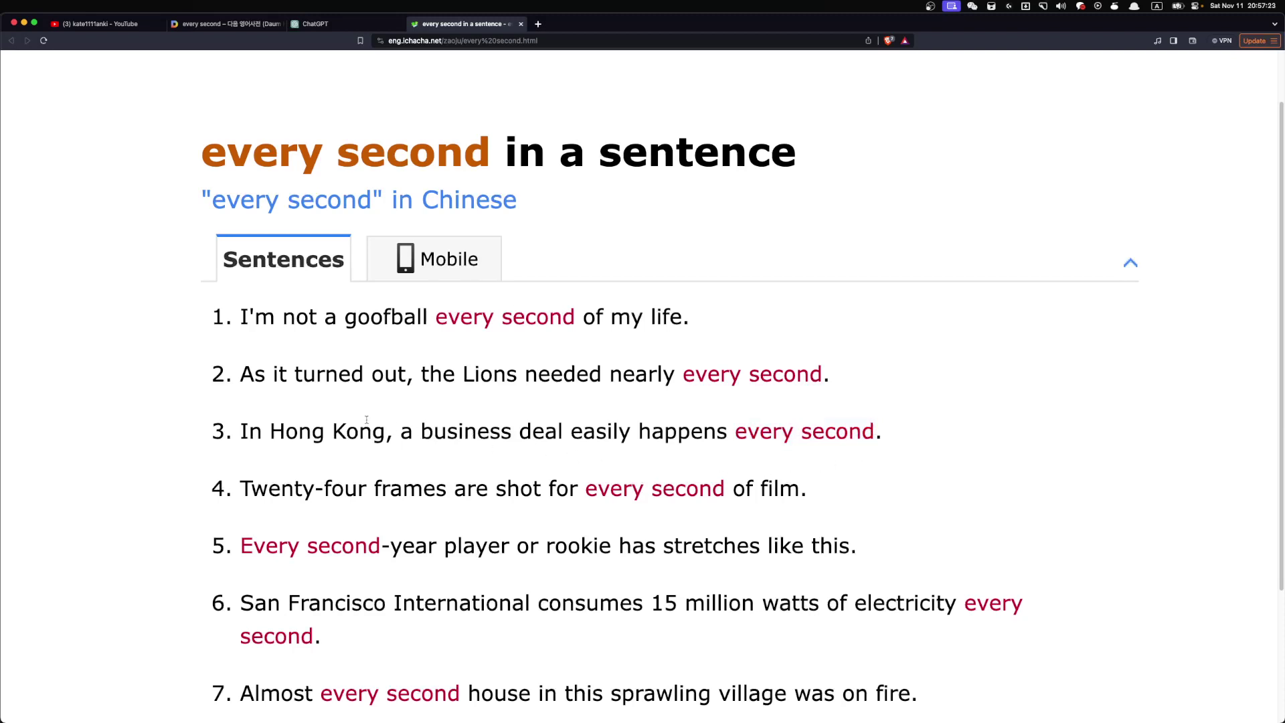
left_click_drag(240, 482, 822, 507)
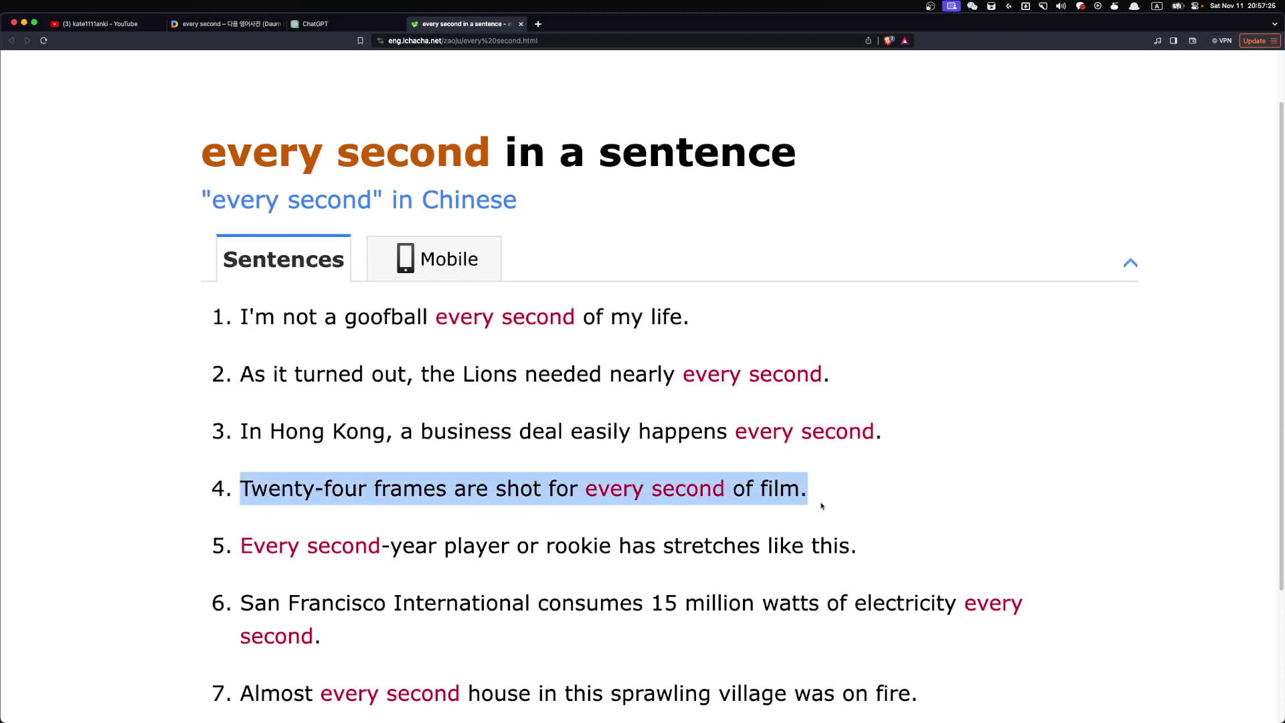
left_click(830, 504)
scroll(684, 524, "down", 3)
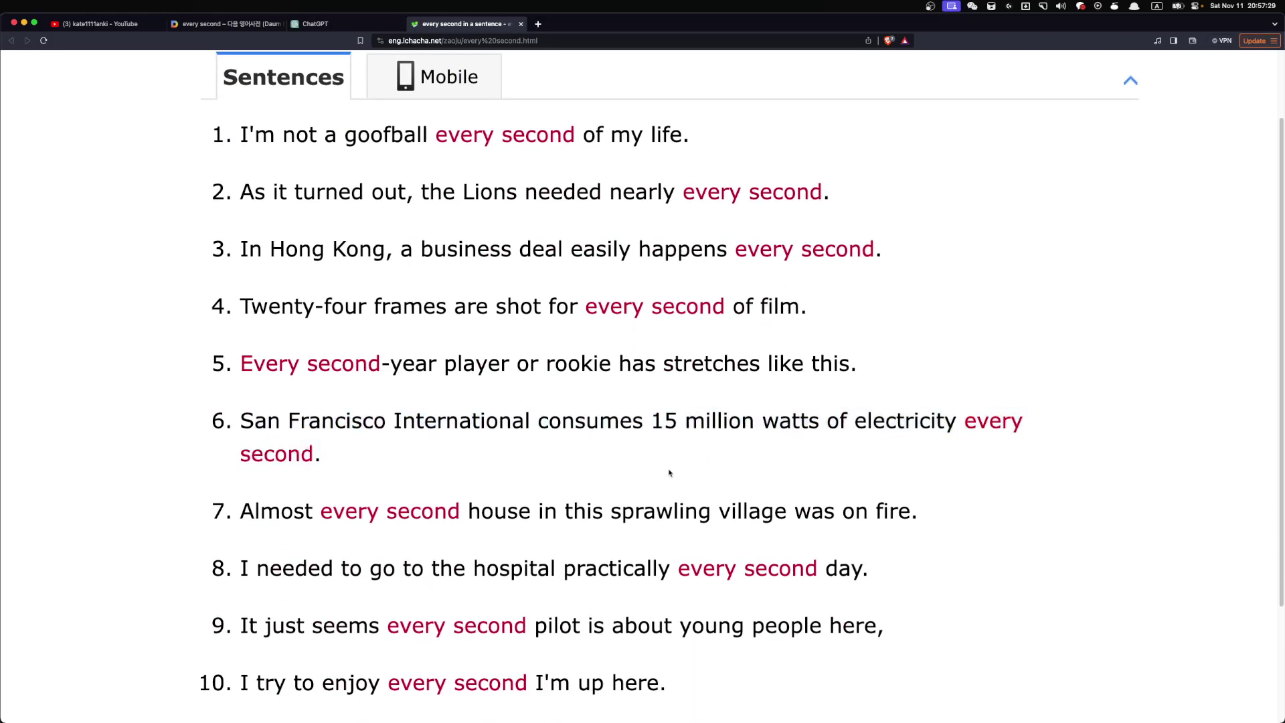
left_click_drag(274, 443, 905, 423)
left_click(853, 444)
scroll(320, 463, "down", 5)
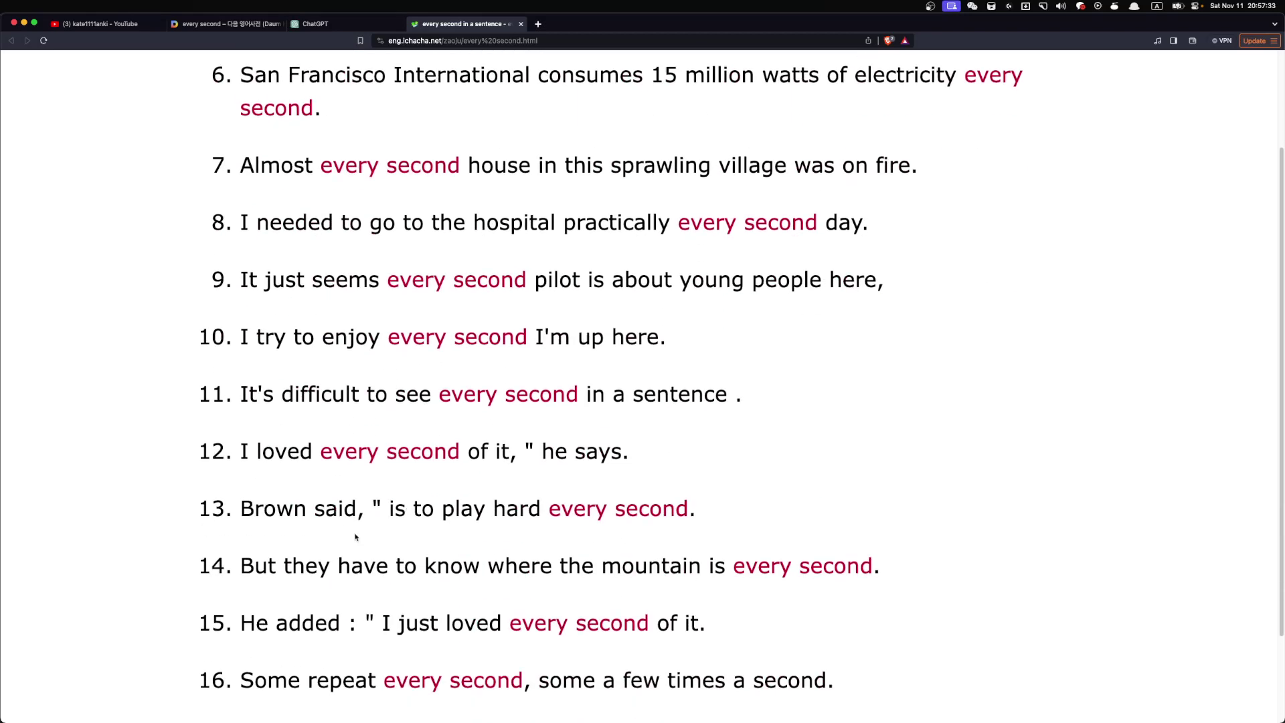
scroll(395, 577, "up", 3)
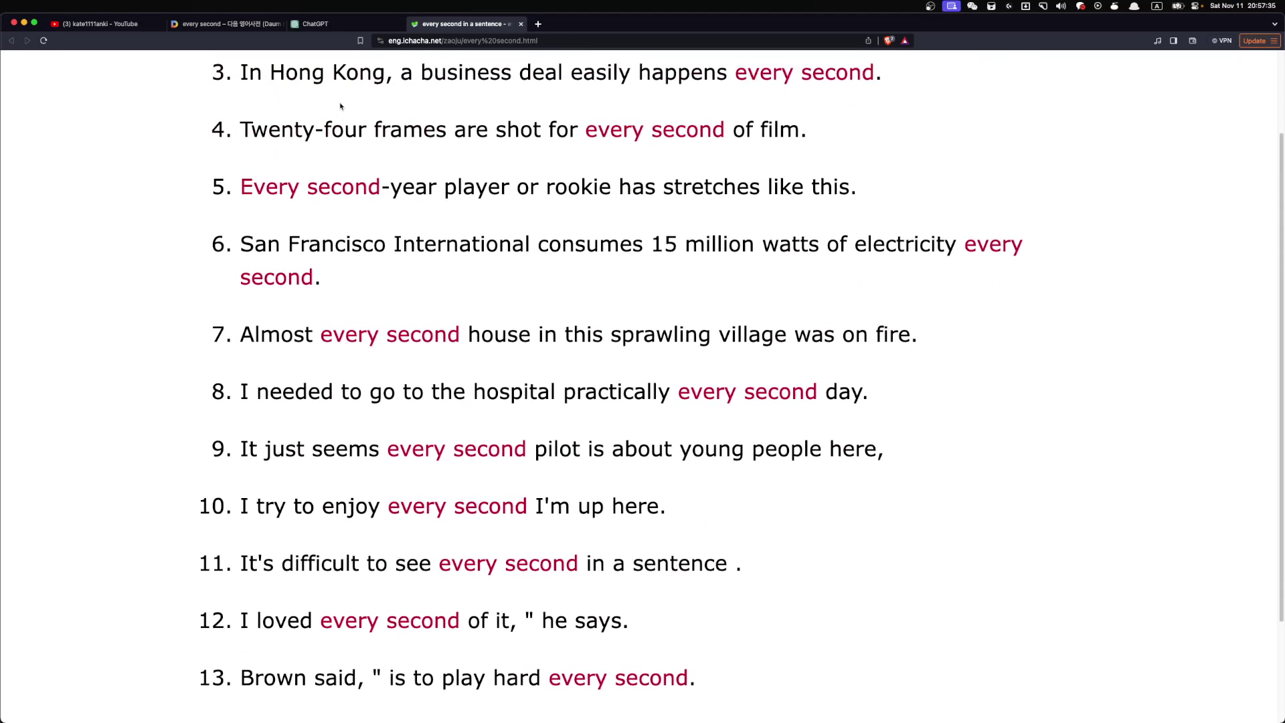
- Return to ChatGPT, dismiss the answer comparison and send the question "what happens every second in the world?"
left_click(347, 27)
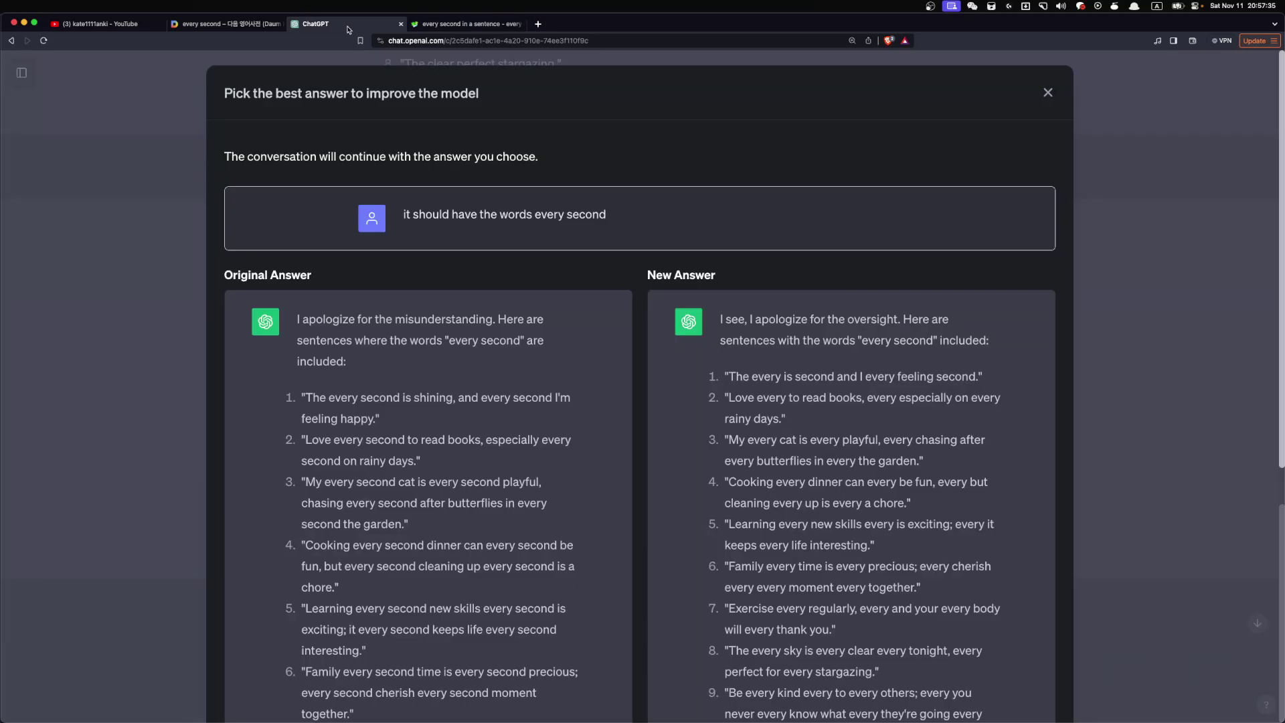
left_click(1048, 93)
type("what")
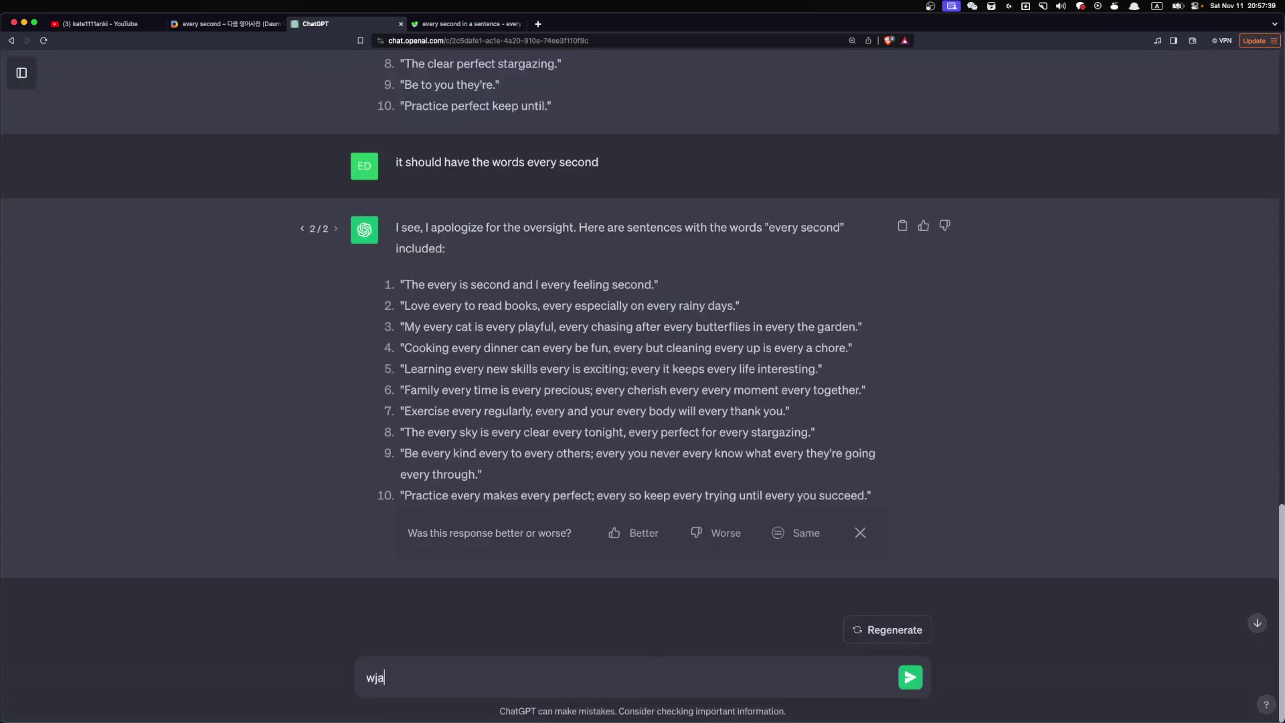
key("BackSpace")
key("BackSpace")
key("BackSpace")
key("BackSpace")
type("what happens every second in the world")
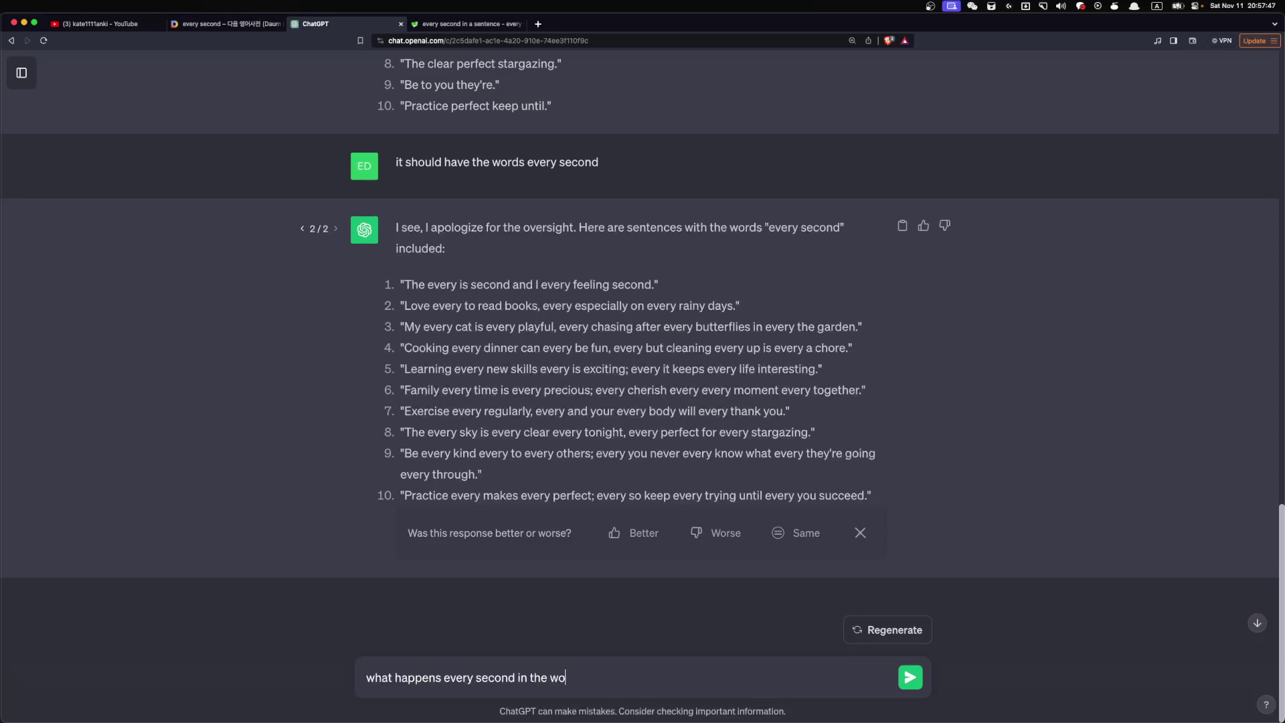
type("?")
key("Return")
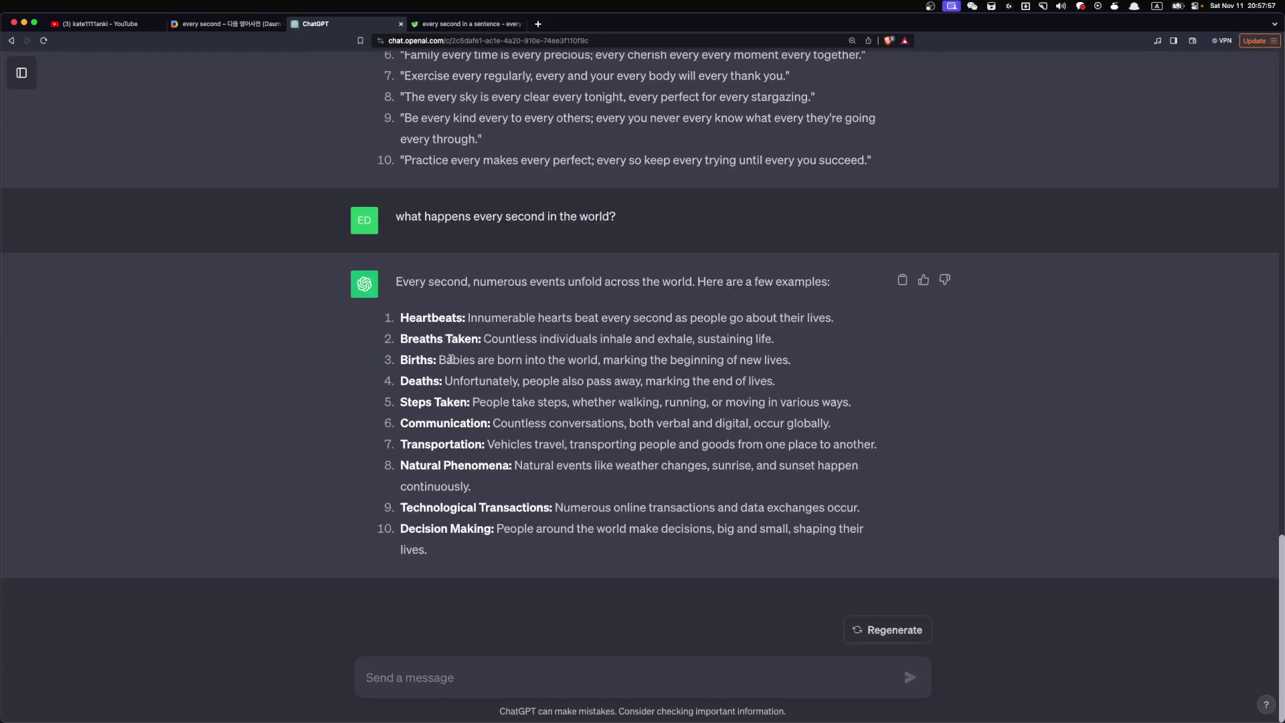
- Read the Births entry in the reply and start writing a follow-up question beginning with "how many"
left_click_drag(449, 360, 607, 359)
left_click(606, 359)
left_click_drag(477, 359, 659, 356)
left_click(659, 357)
left_click(527, 663)
type("how many")
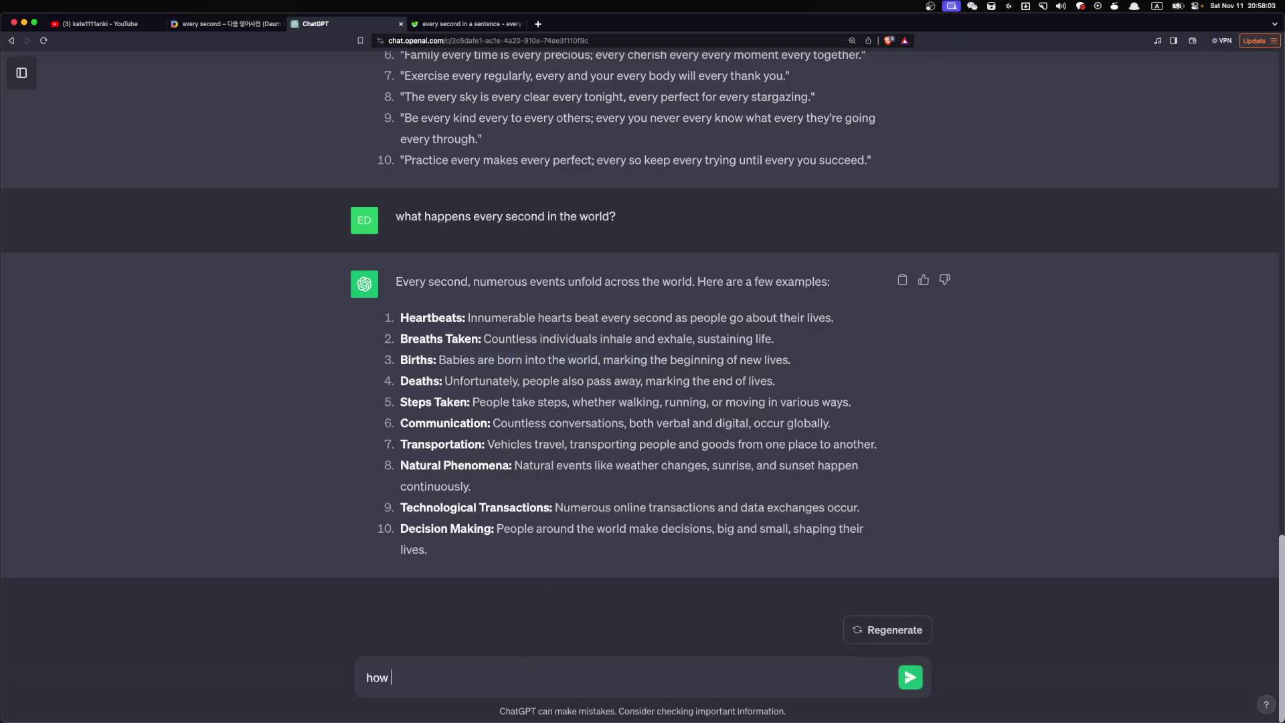